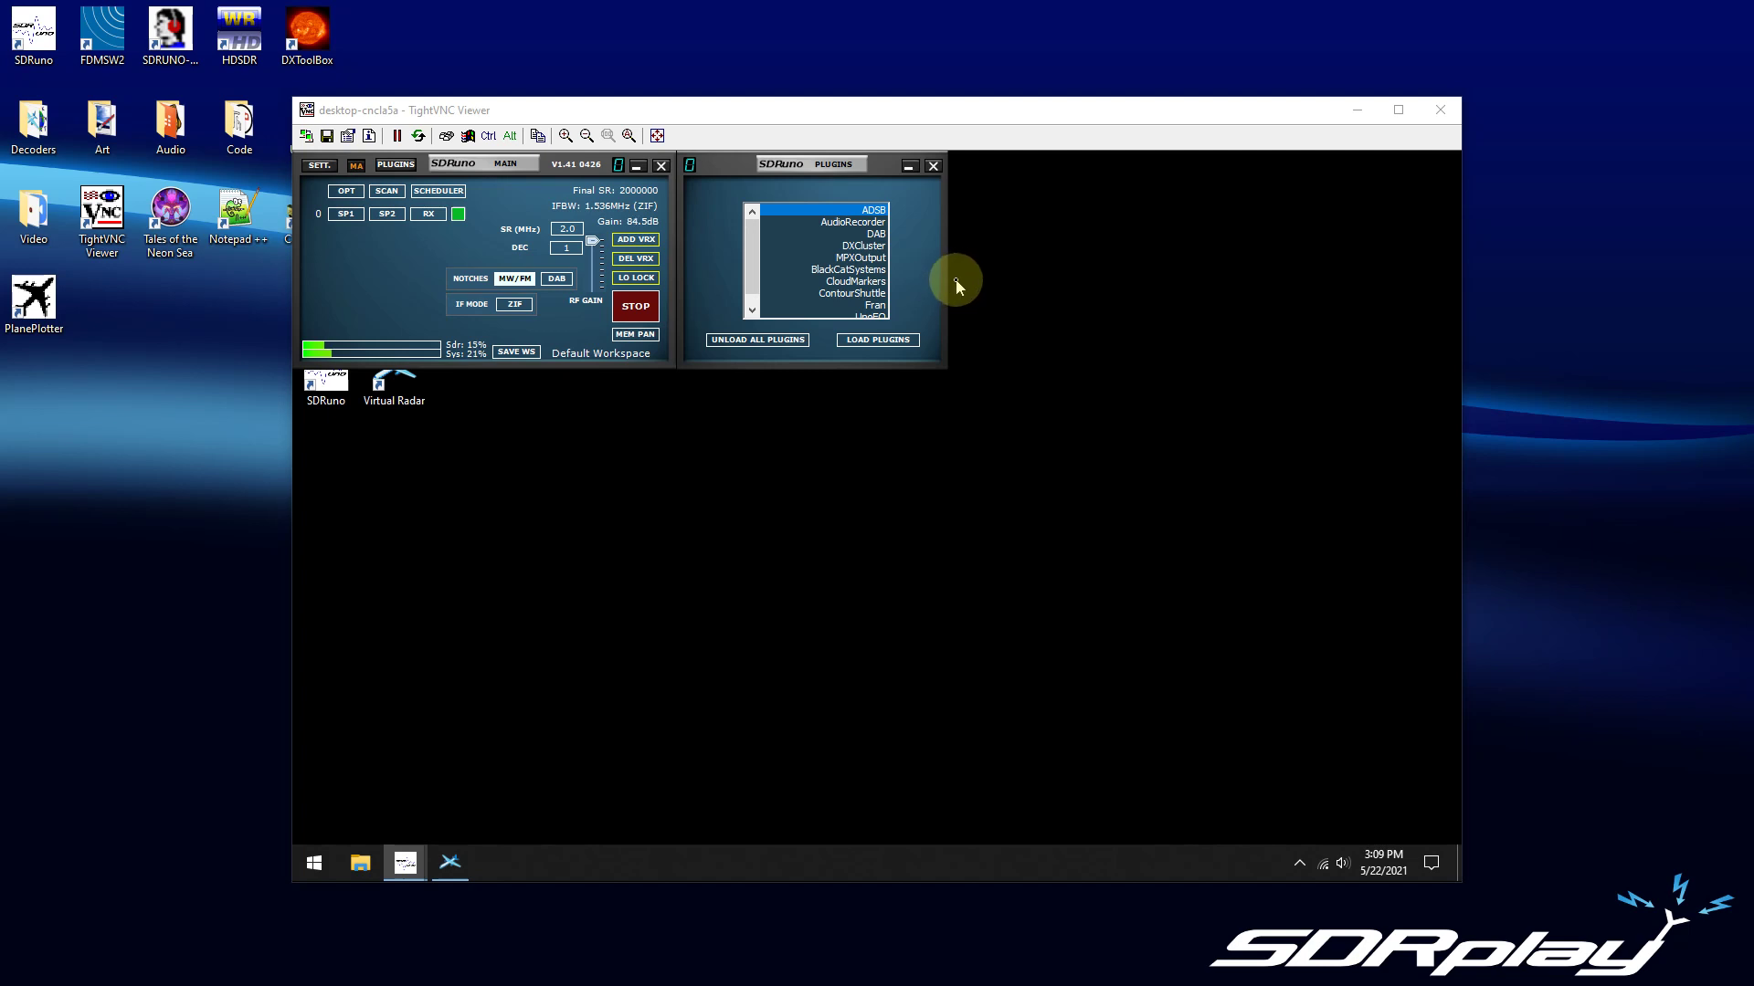
Load the ADSB plugin, start decoding live aircraft, and open its port settings
click(872, 221)
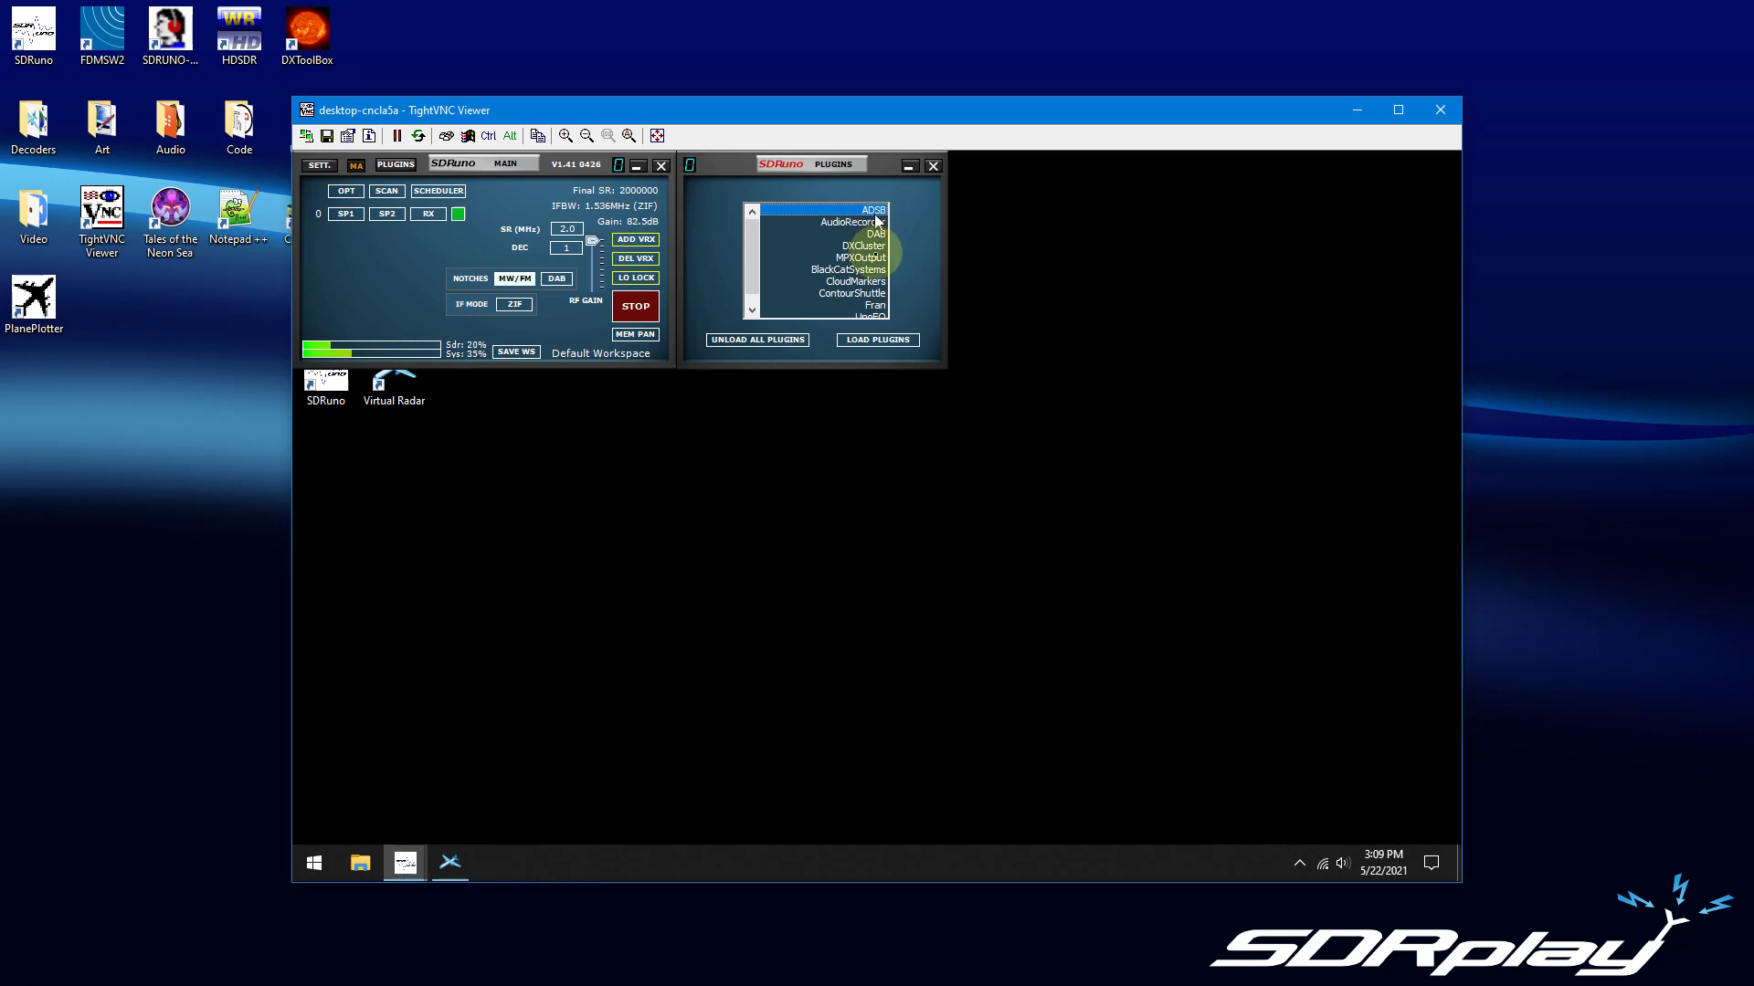
click(860, 351)
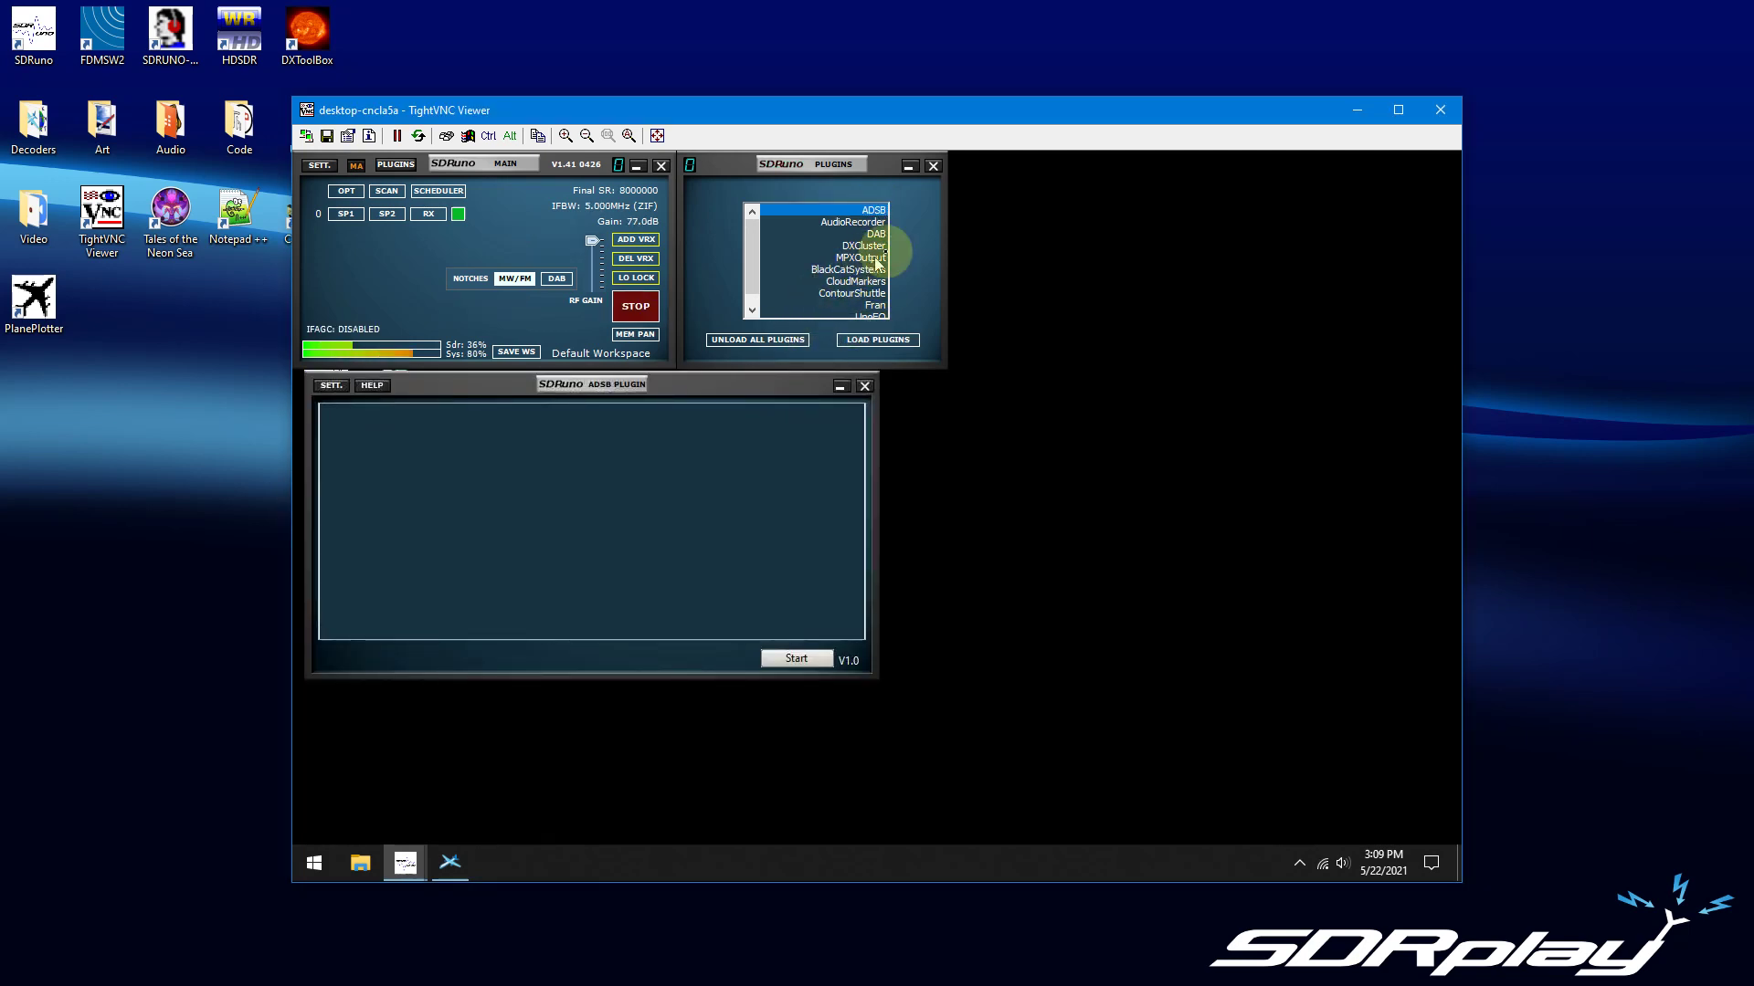
click(810, 666)
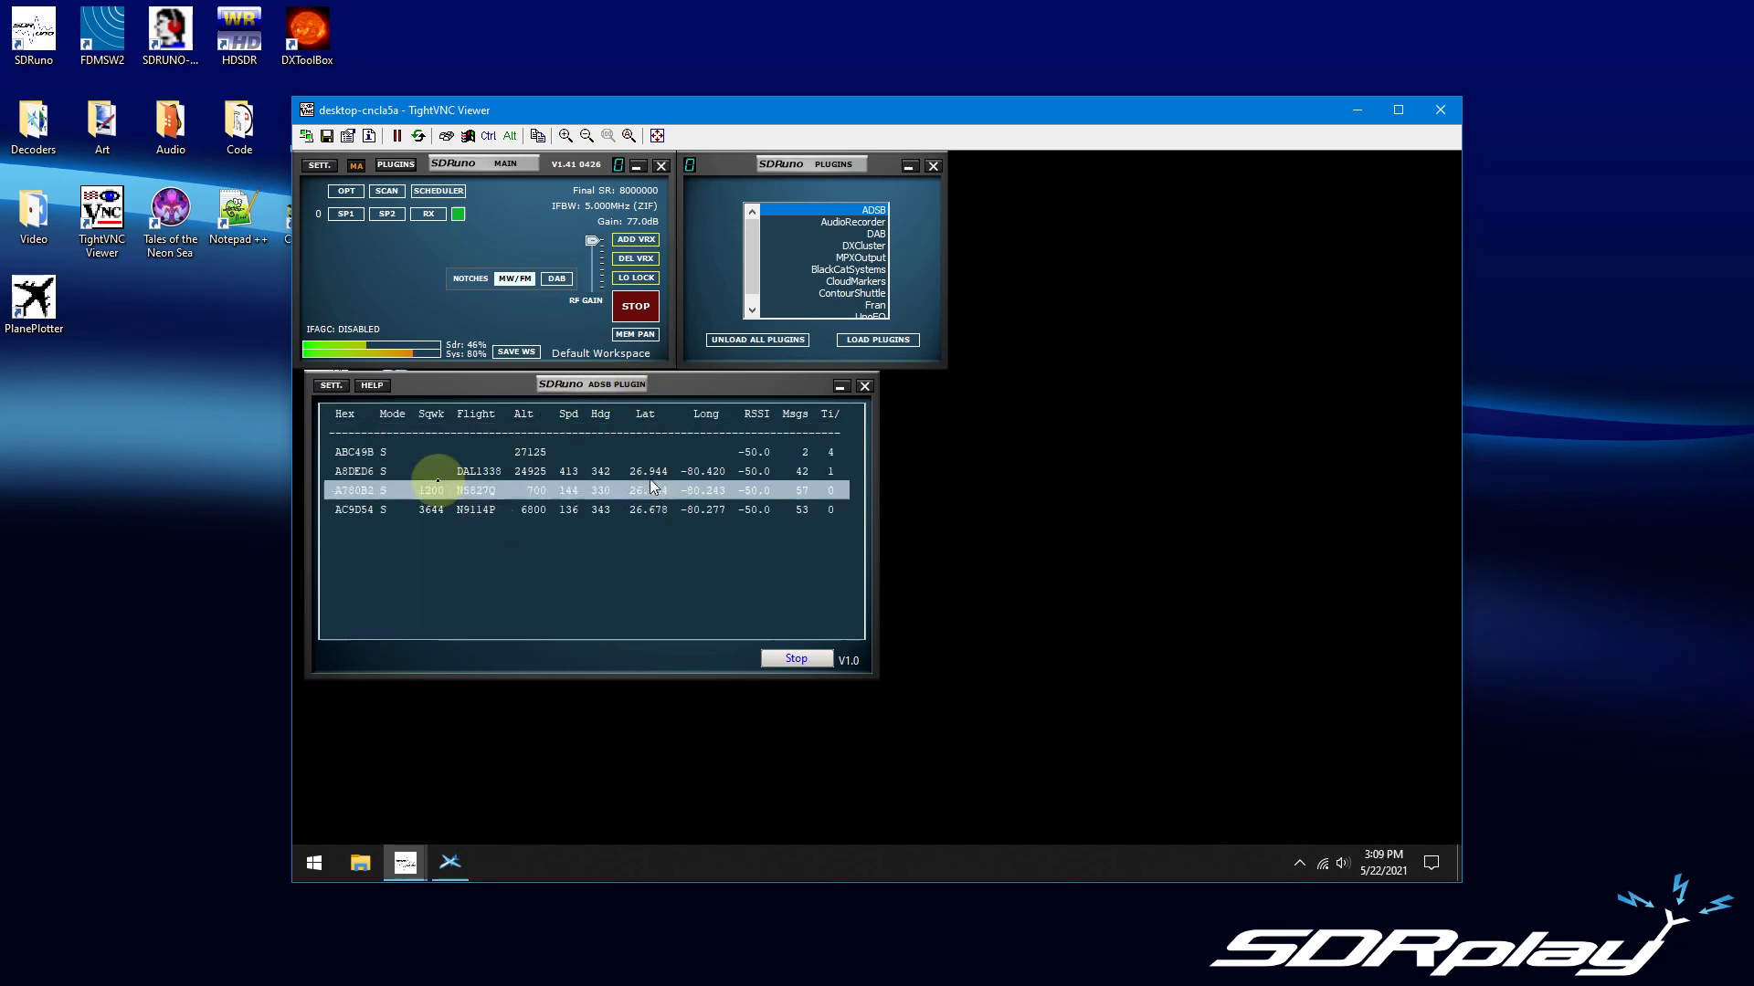
click(330, 385)
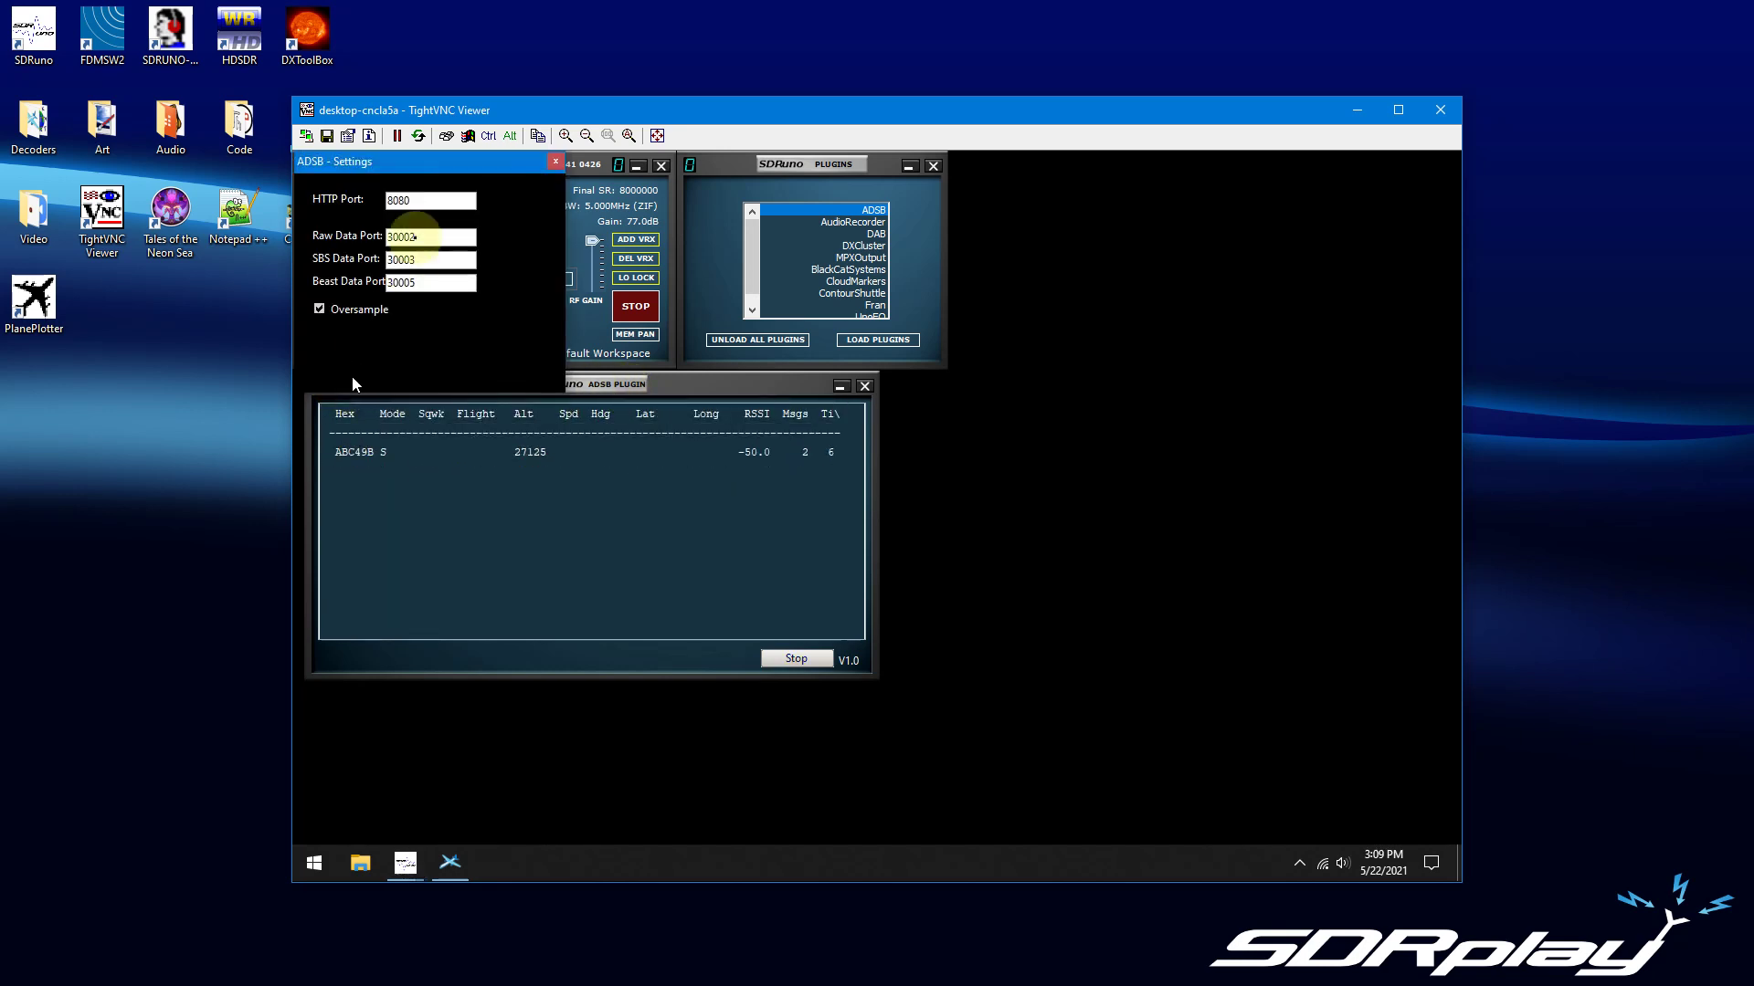
Check the ADSB ports (HTTP 8080, Raw 30002, SBS 30003, Beast 30005), then close settings
drag(408, 165, 1077, 429)
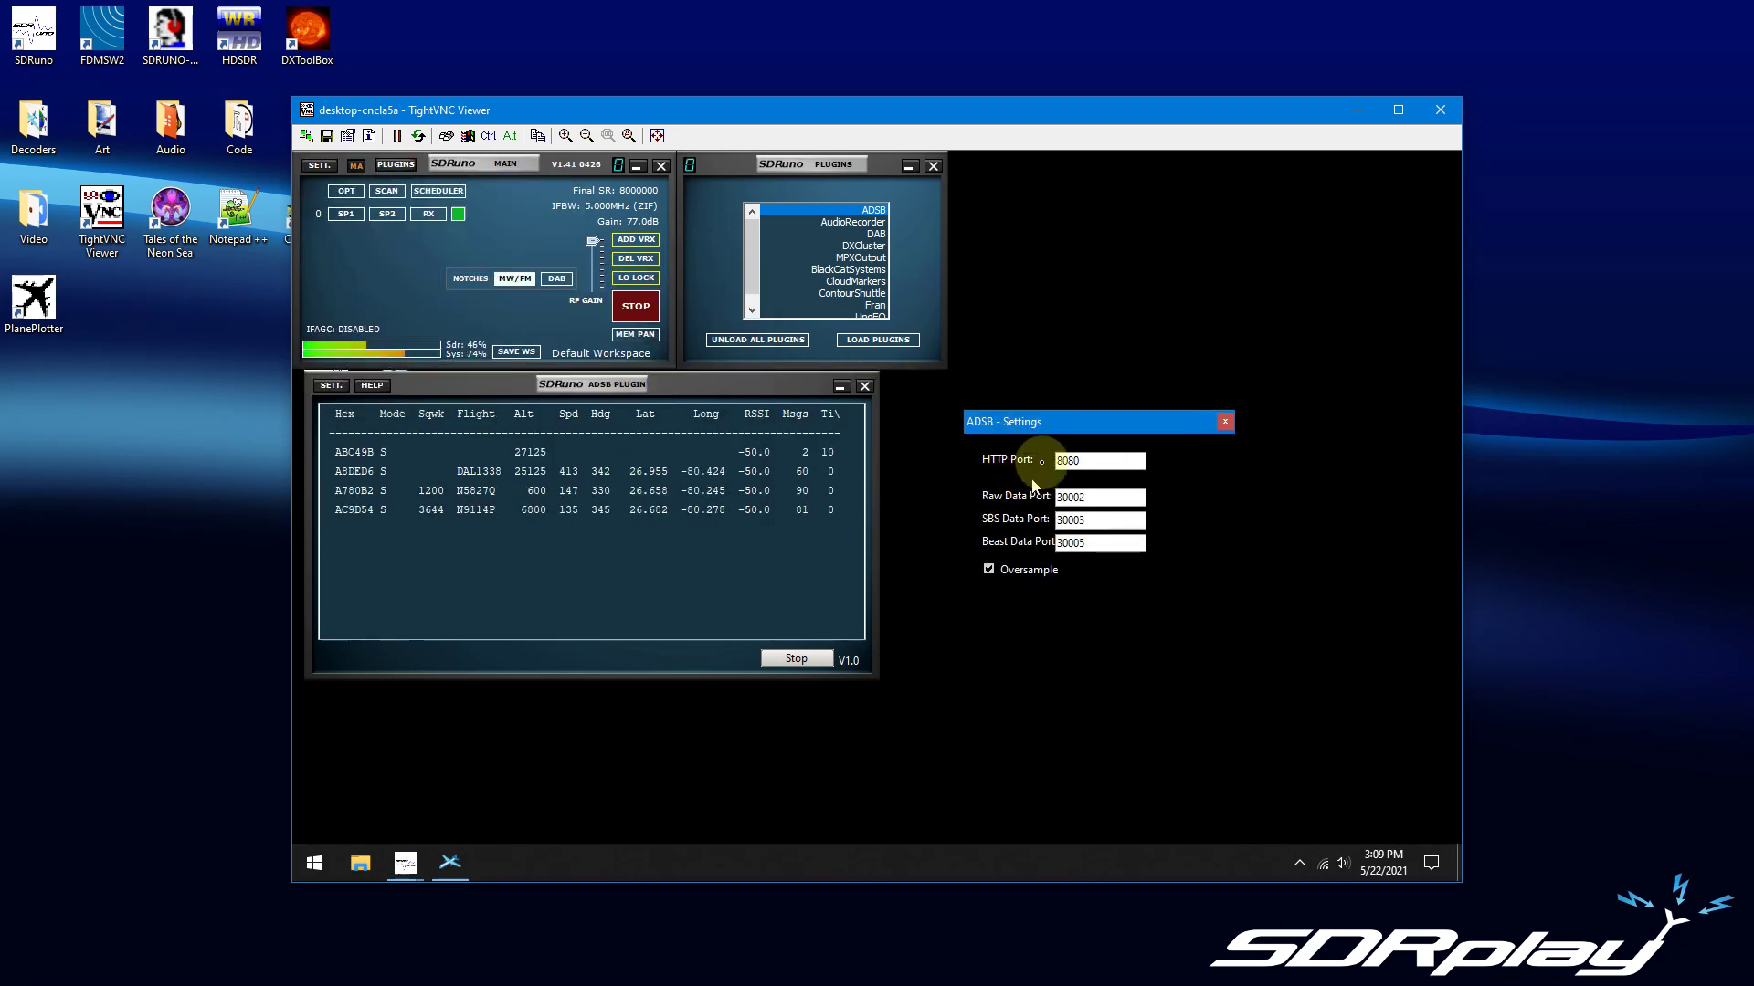
click(1080, 543)
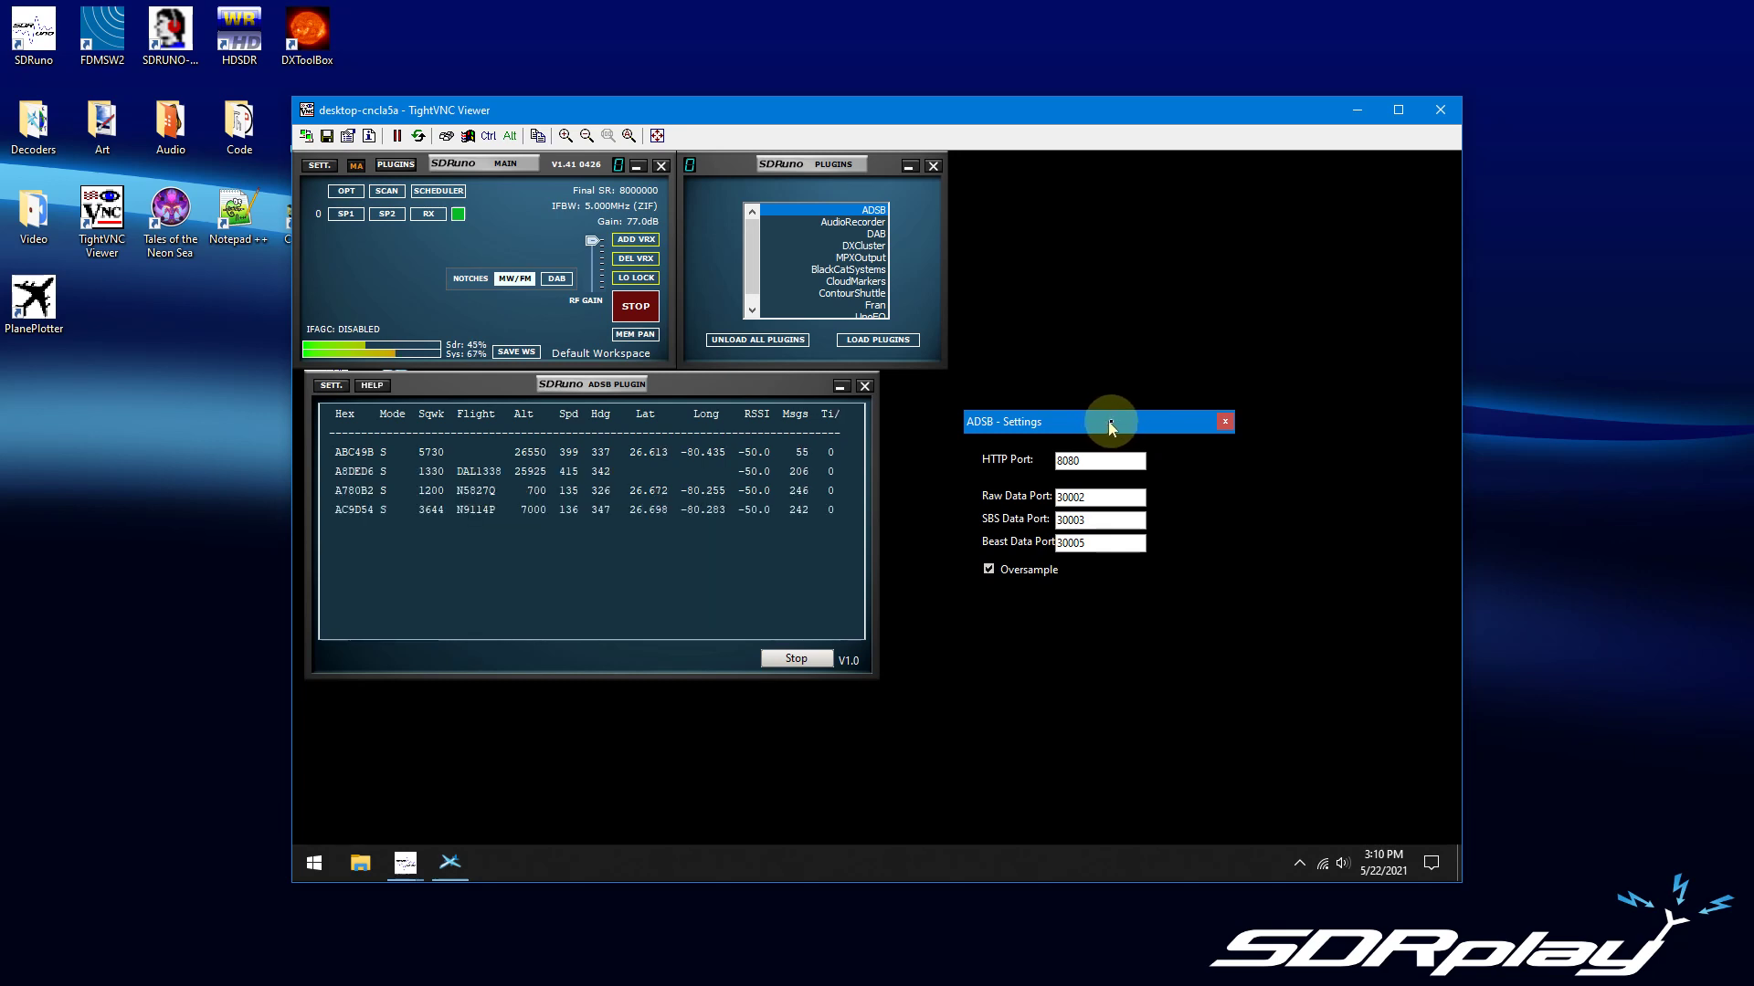
click(1228, 422)
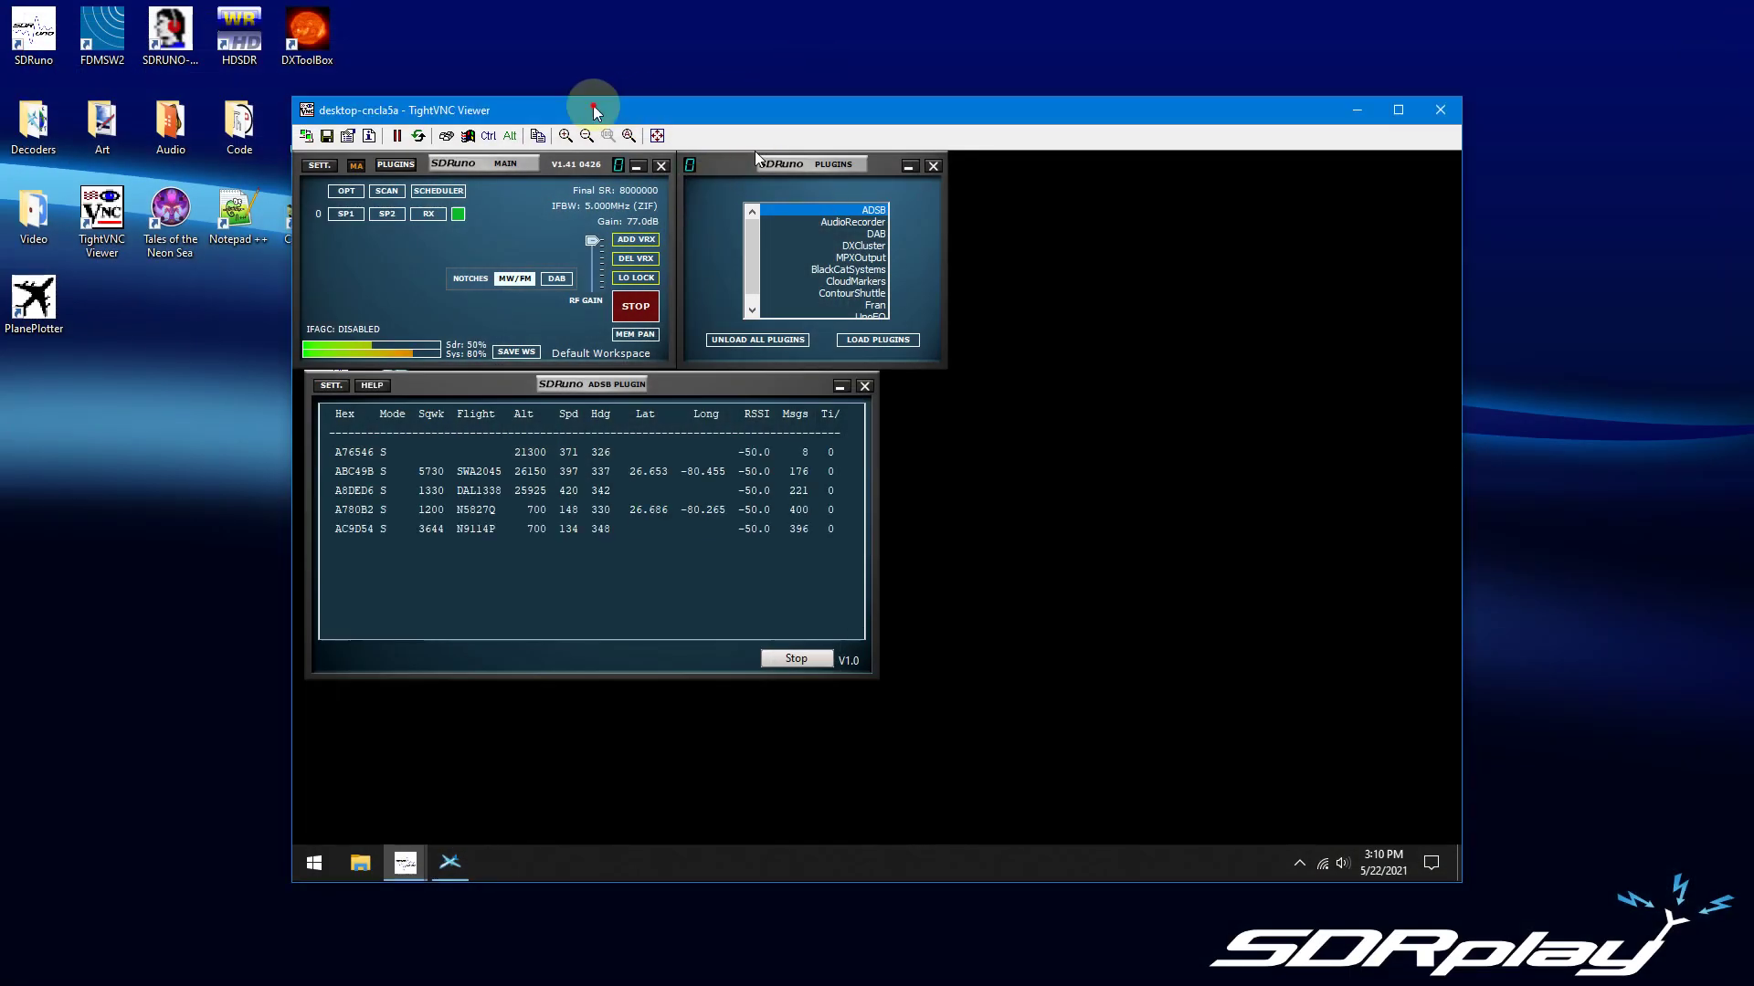
View the antenna installation photo, then close it to return to SDRuno
click(685, 472)
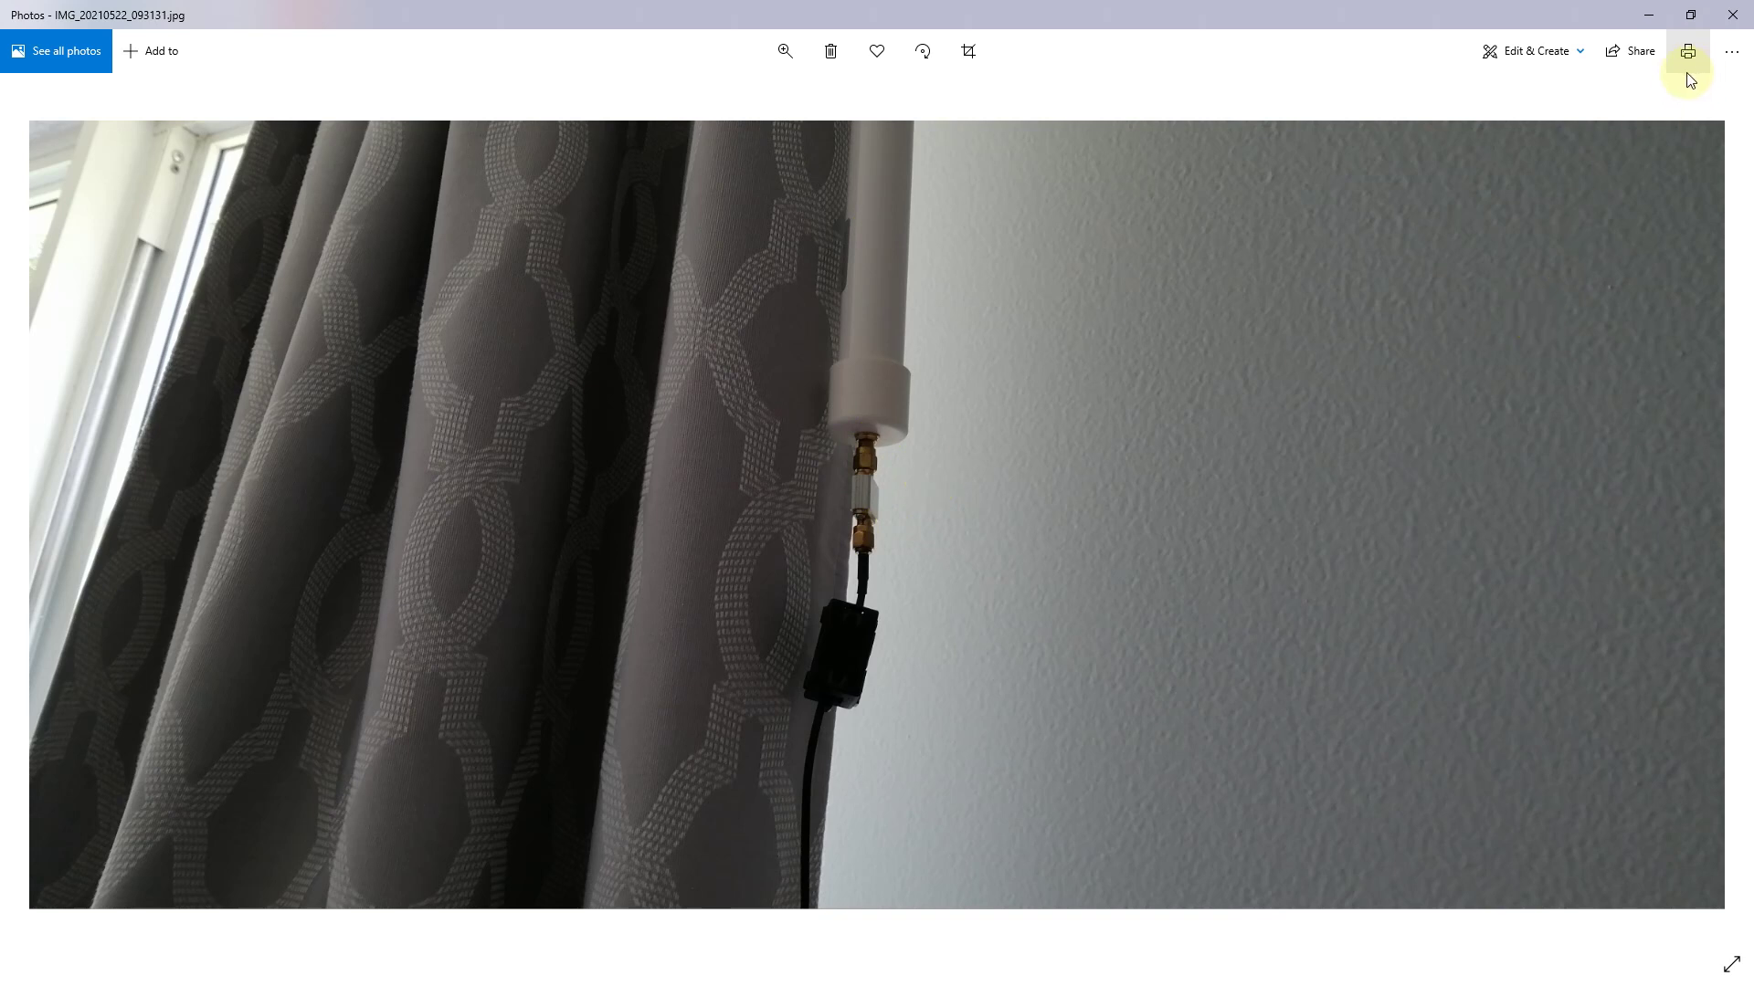
click(1735, 16)
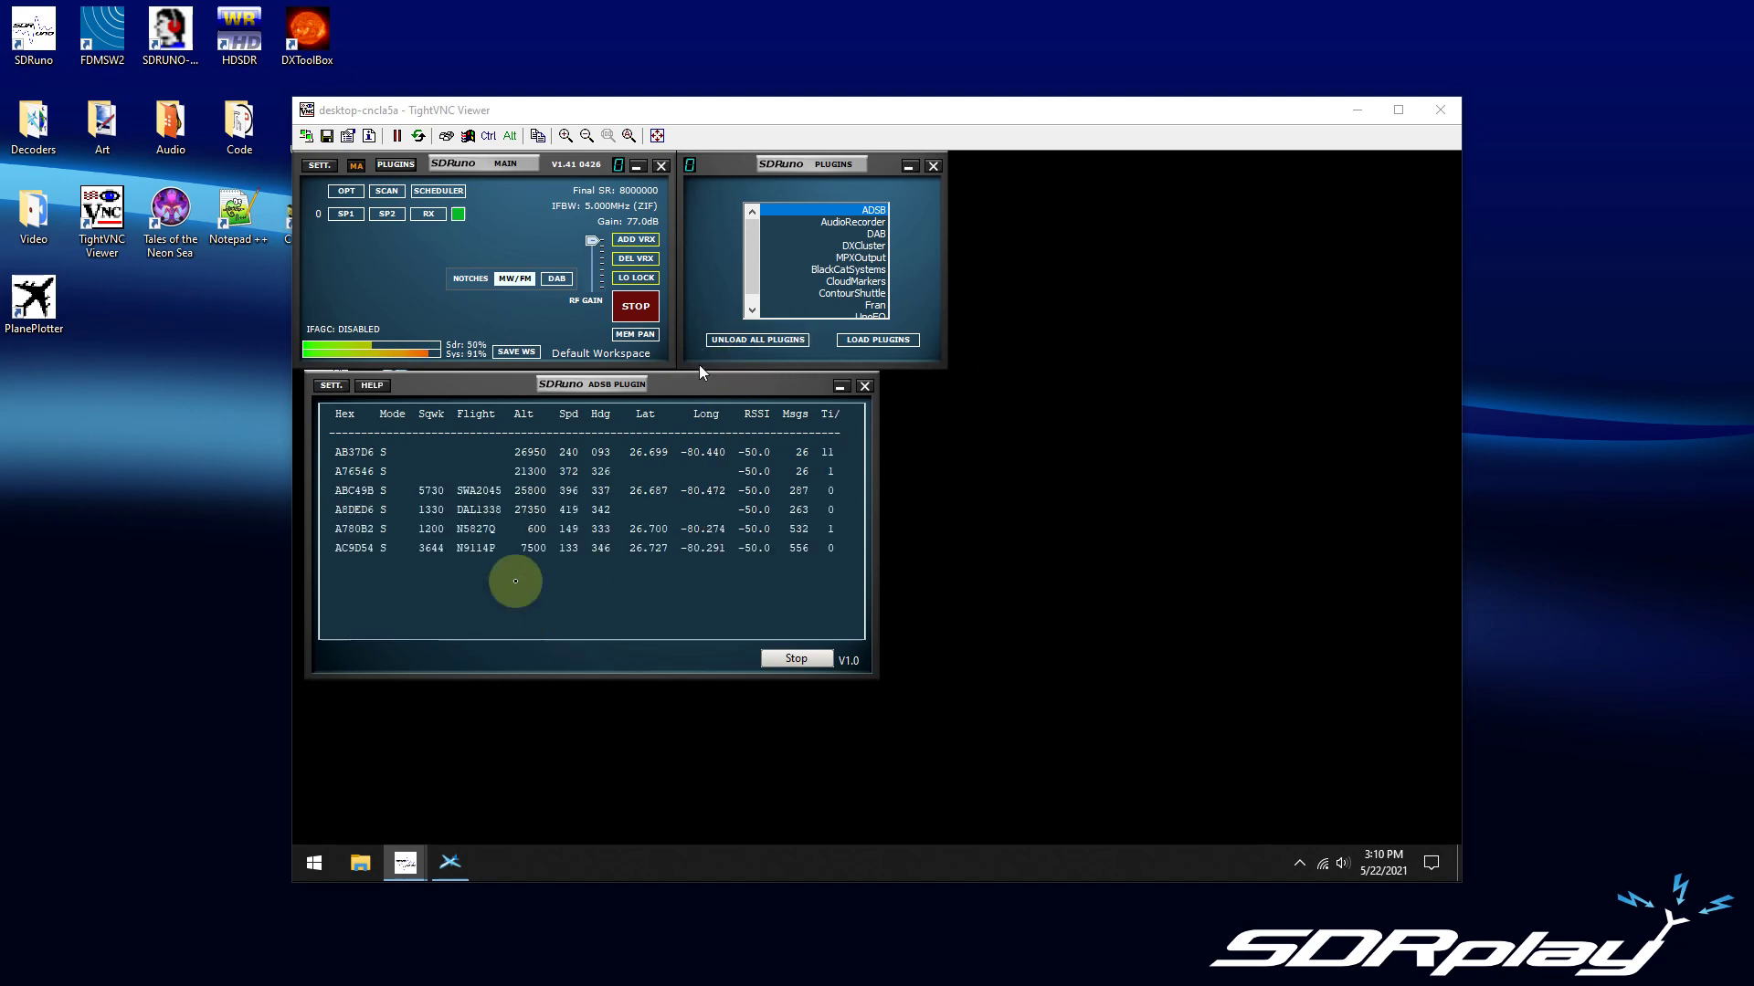
Reopen the ADSB port settings and switch to the DUMP1090 map in Chrome
click(334, 387)
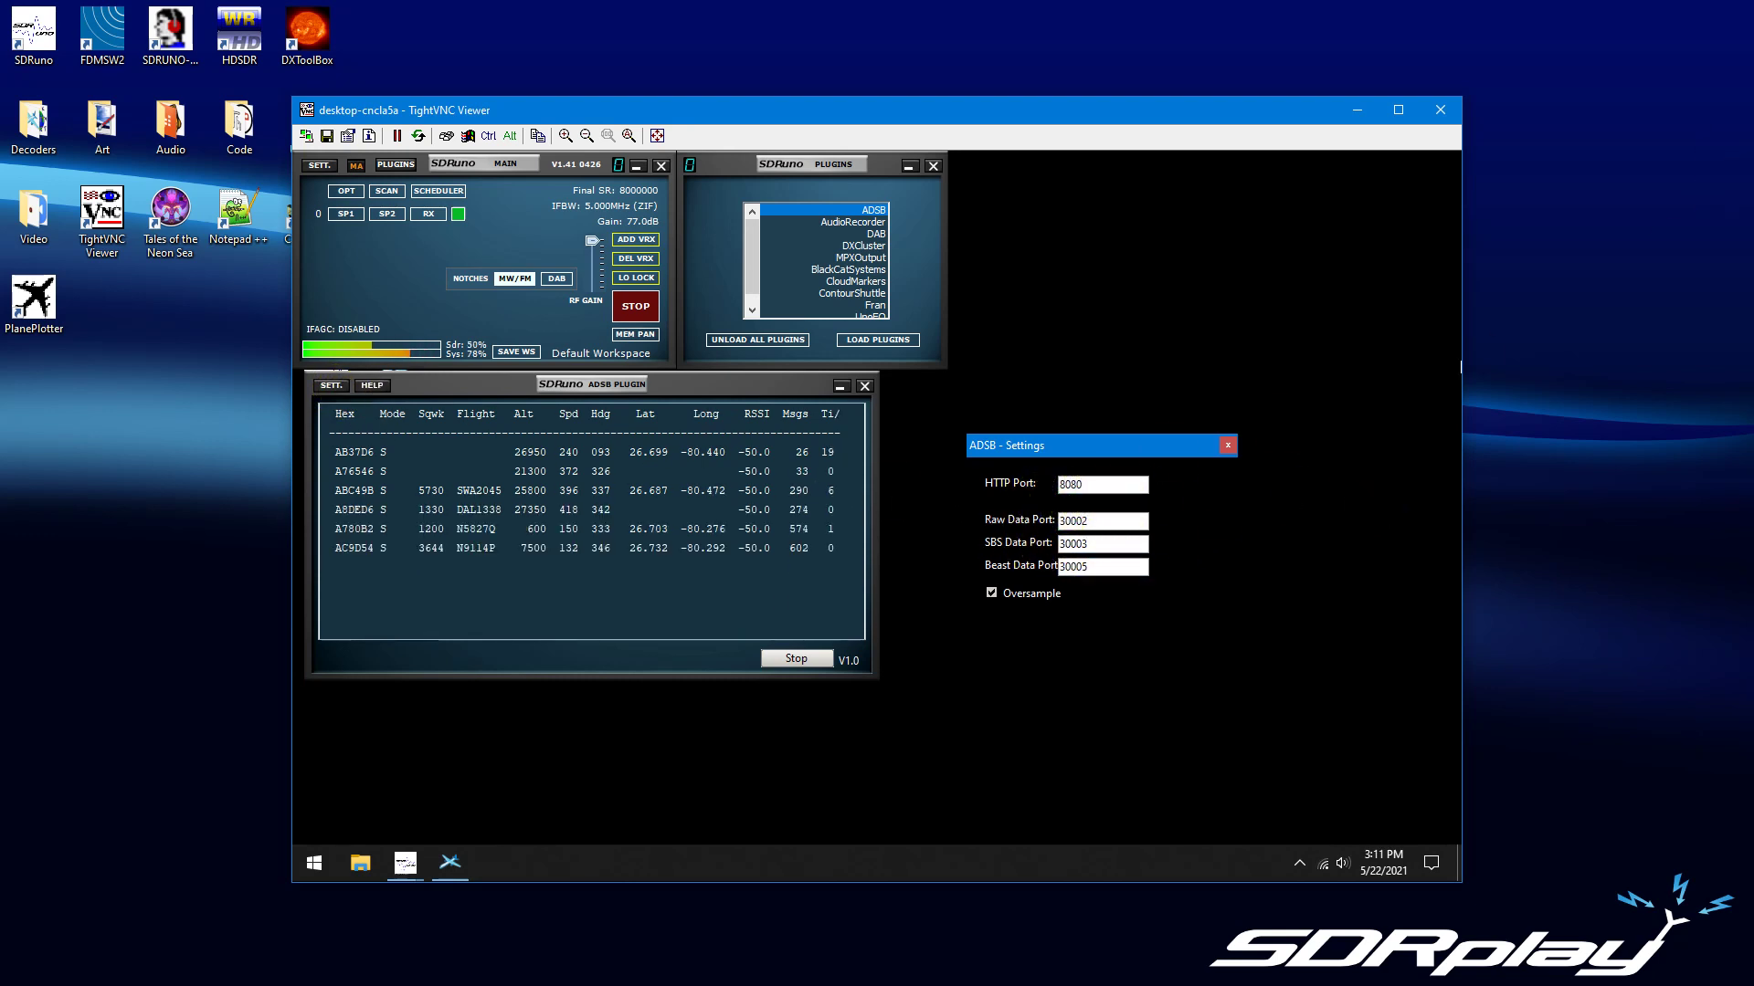
key(alt+Tab)
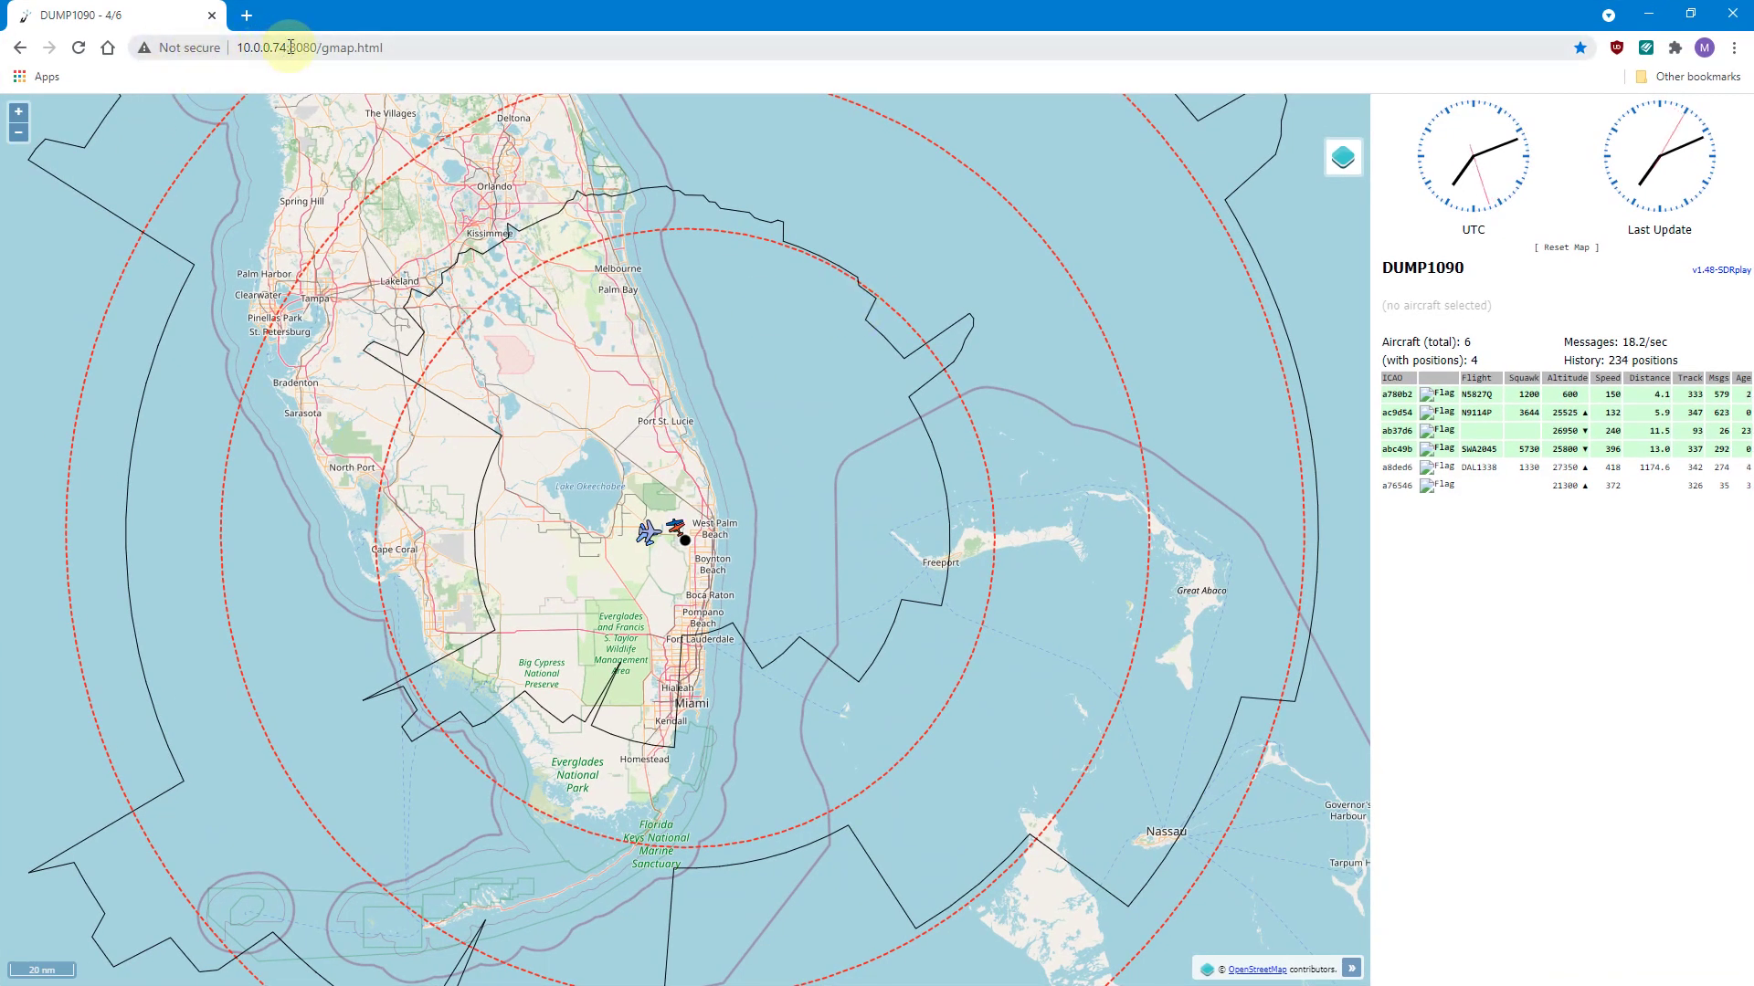
Reload the DUMP1090 map at port 8080 and zoom in around West Palm Beach
drag(290, 46, 134, 47)
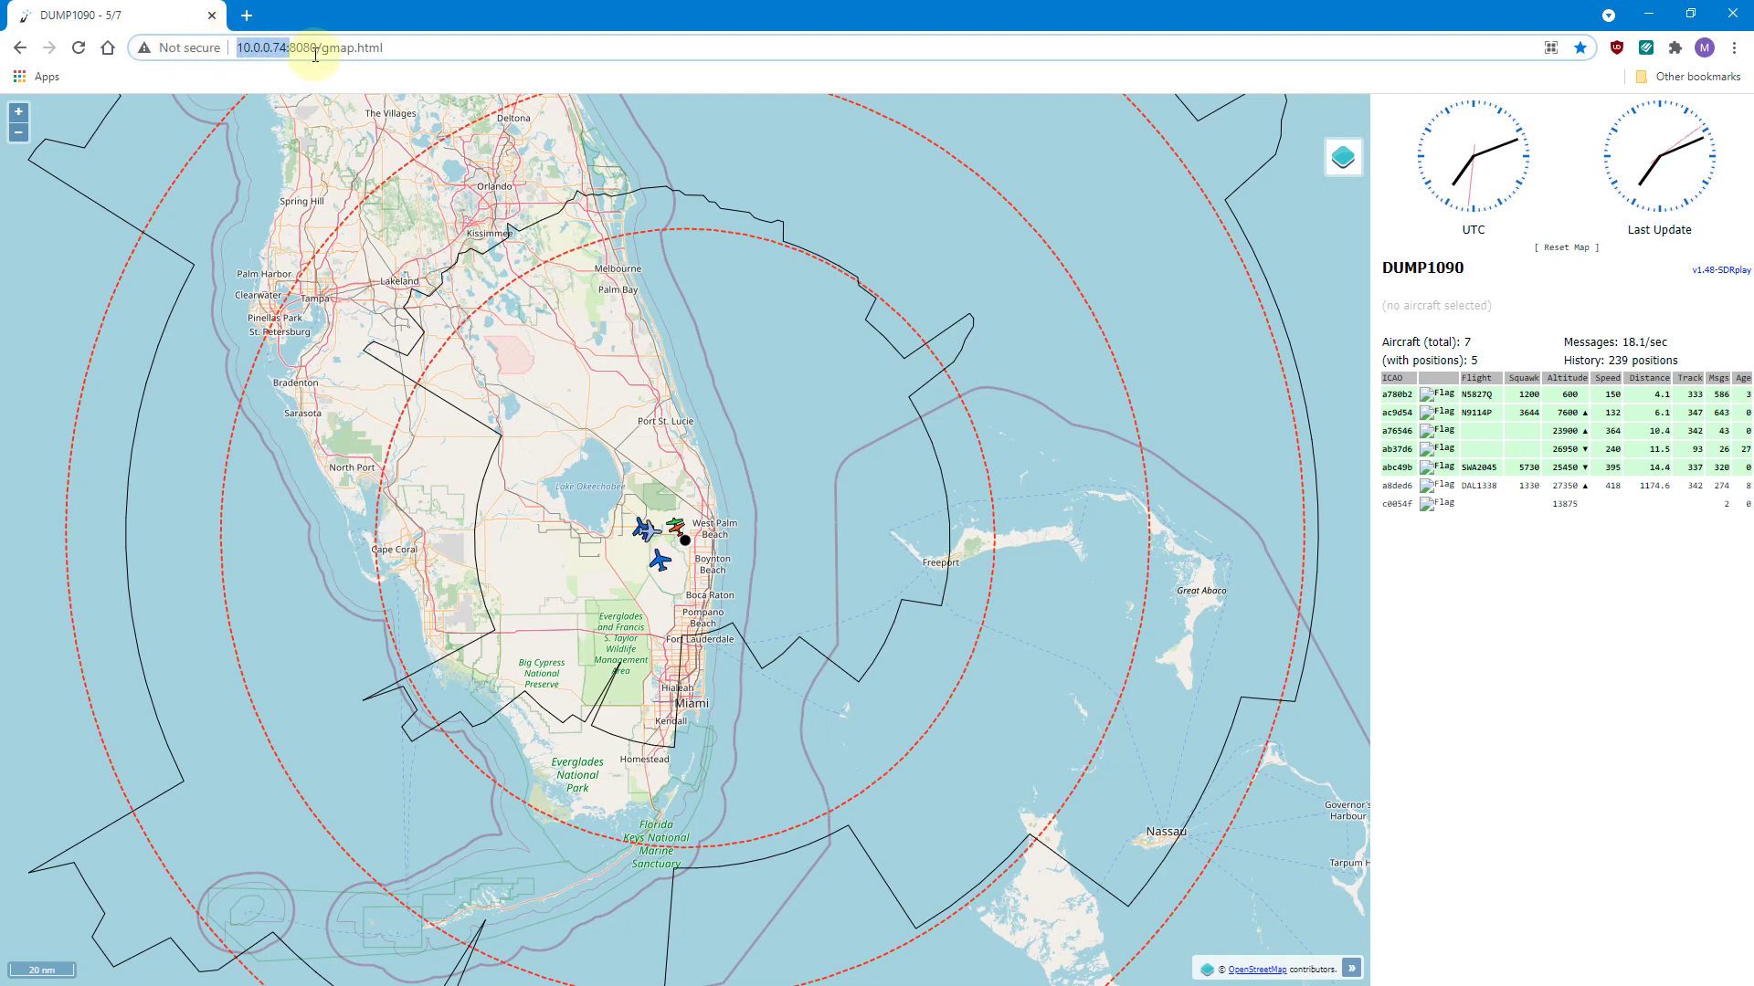
click(79, 49)
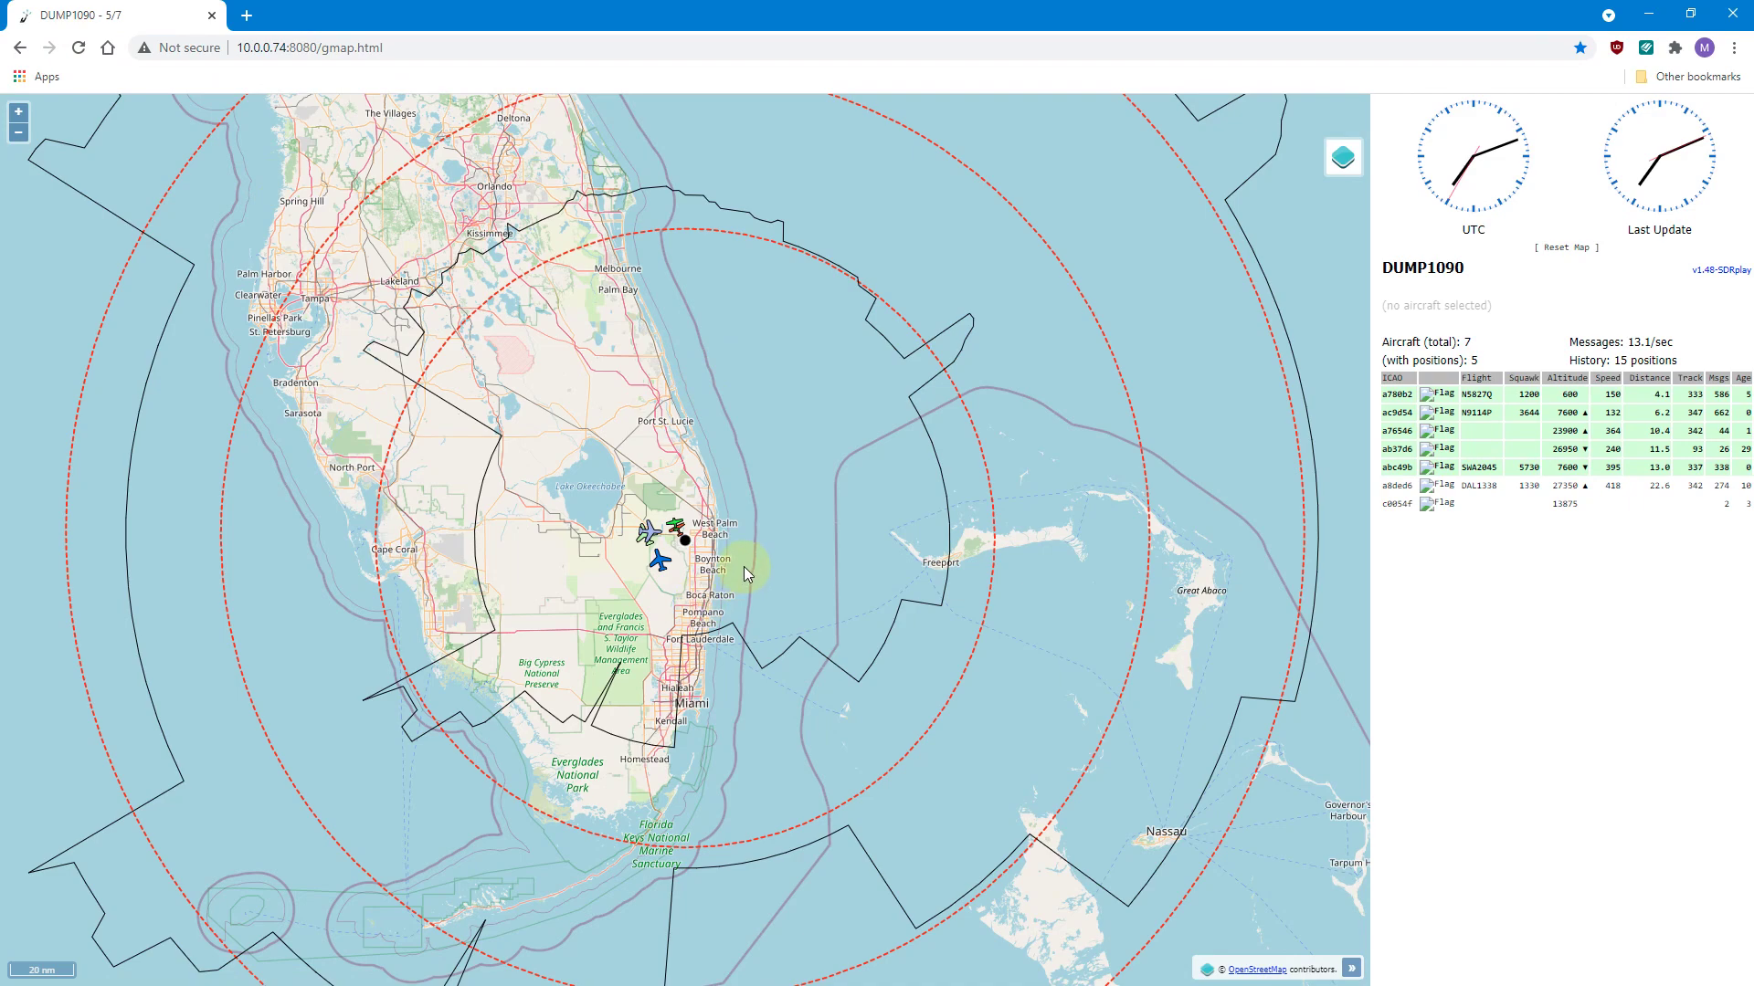
double_click(742, 557)
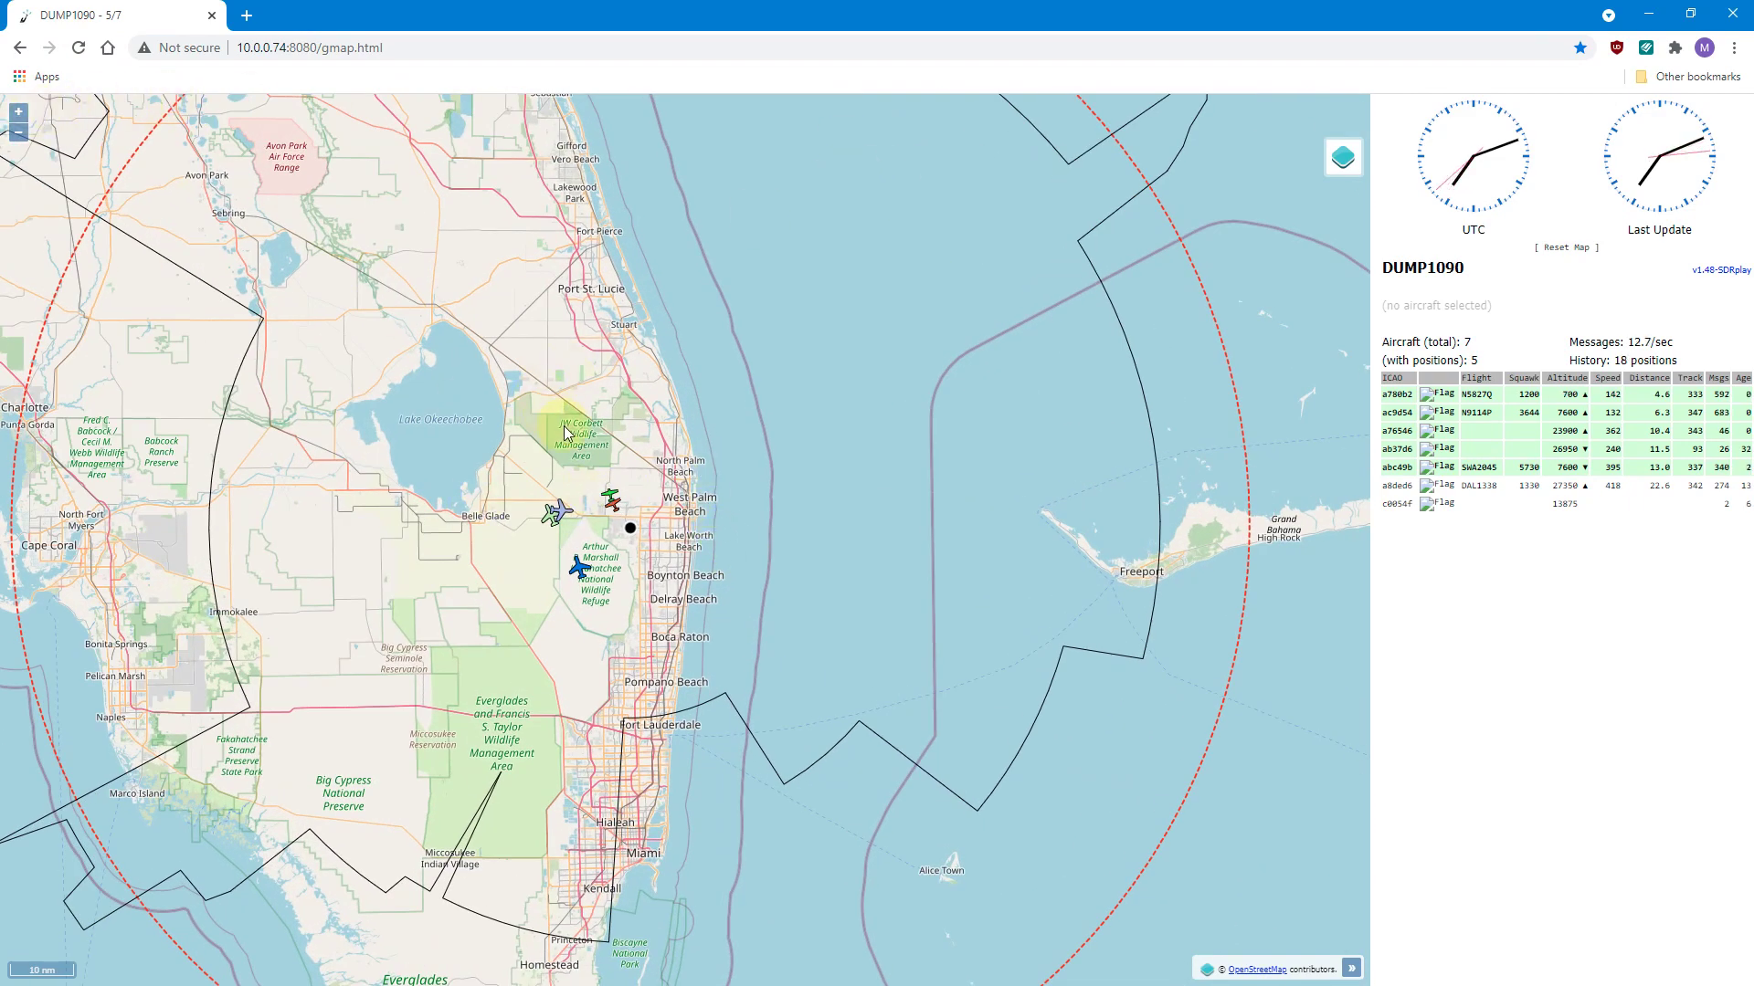
scroll(617, 512, down, 2)
scroll(621, 511, up, 2)
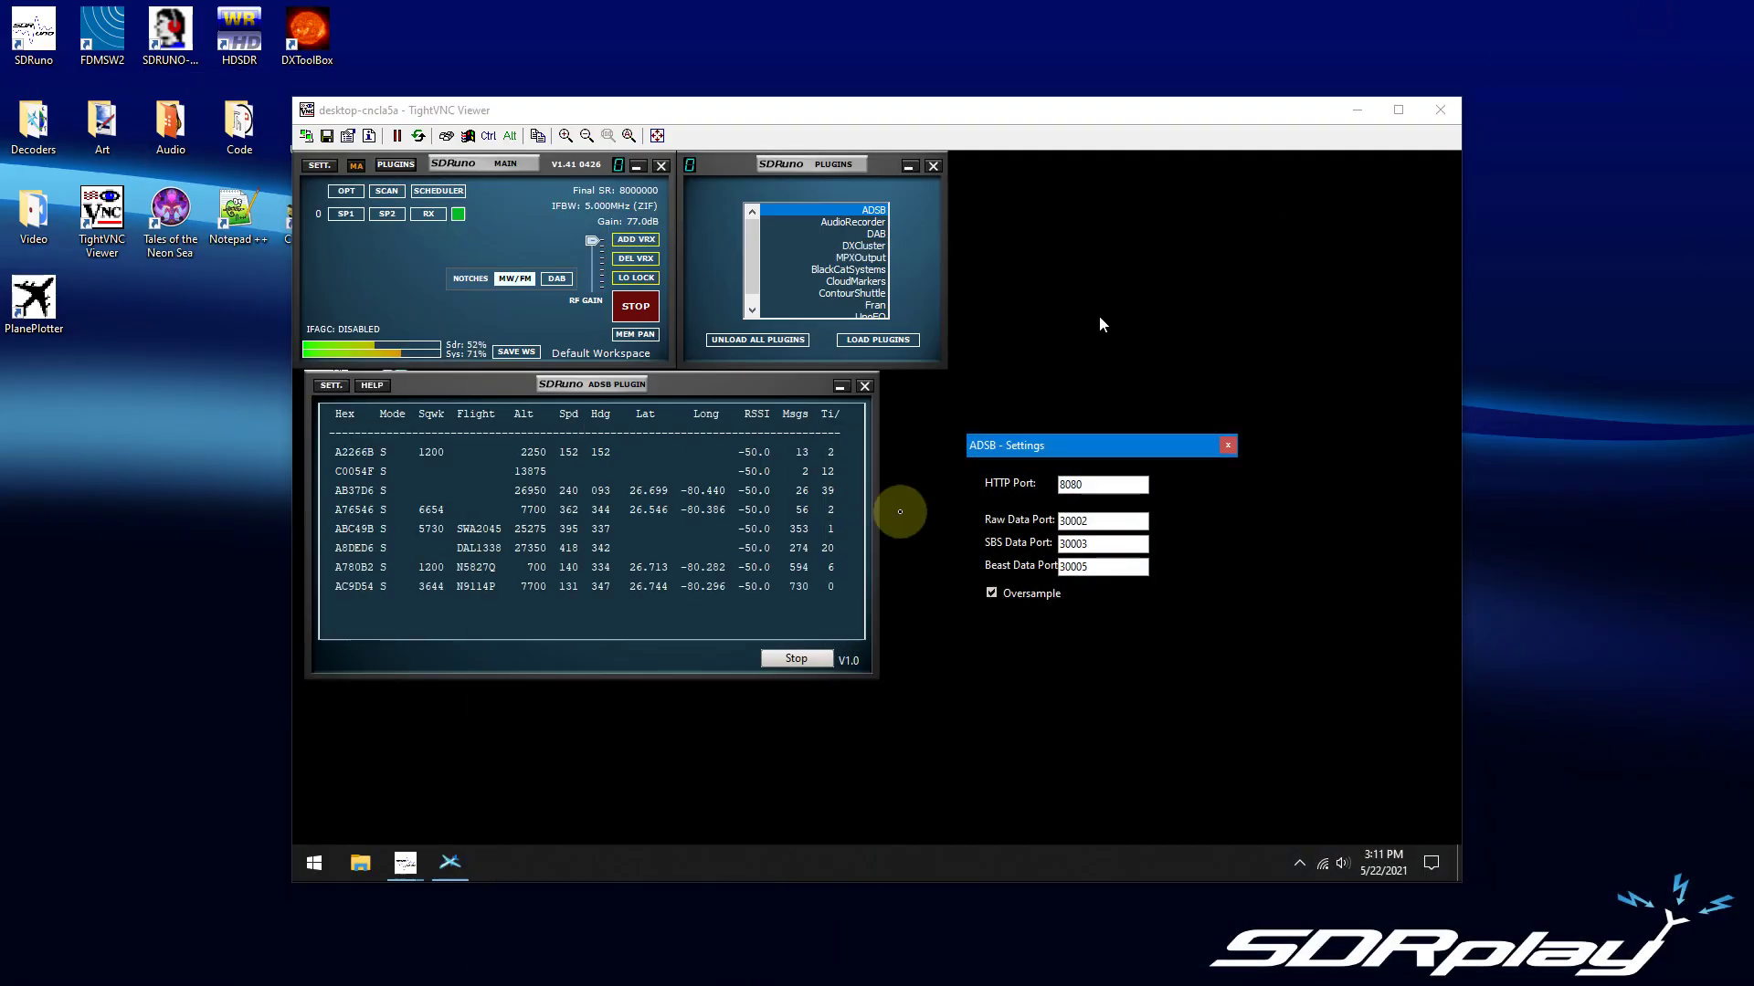
Bring up Virtual Radar Server with the receiver feed connected, closing the ADSB settings
click(451, 863)
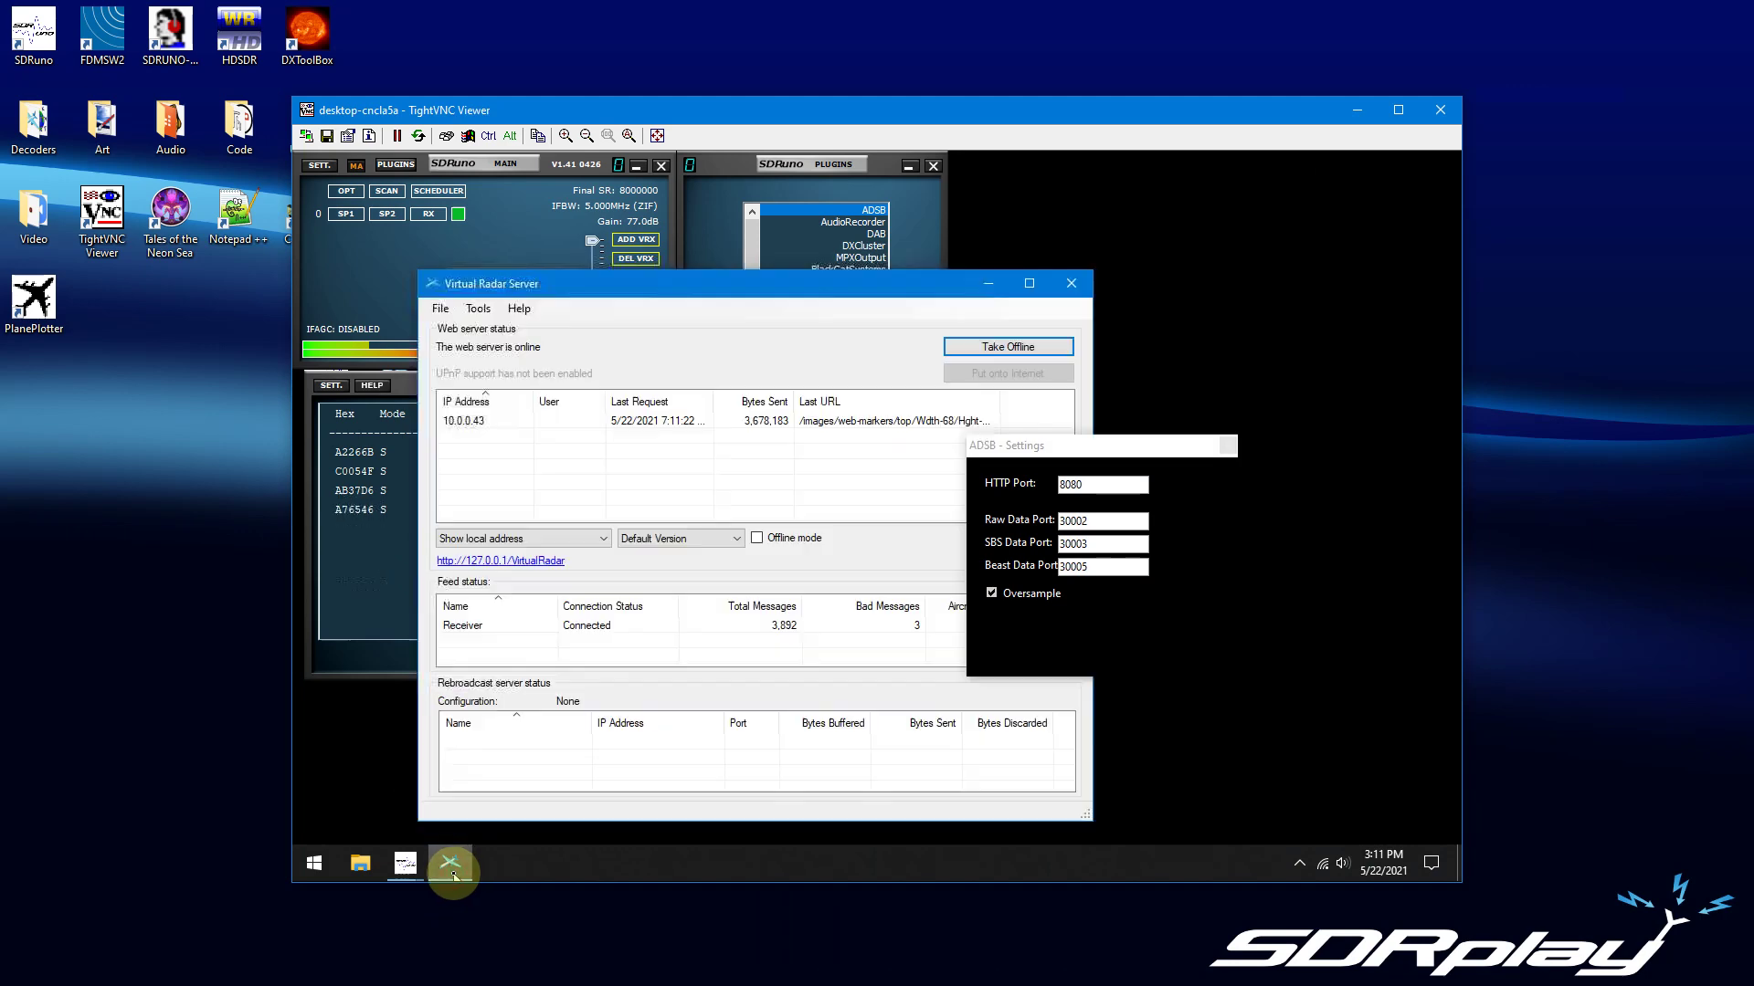
click(1227, 445)
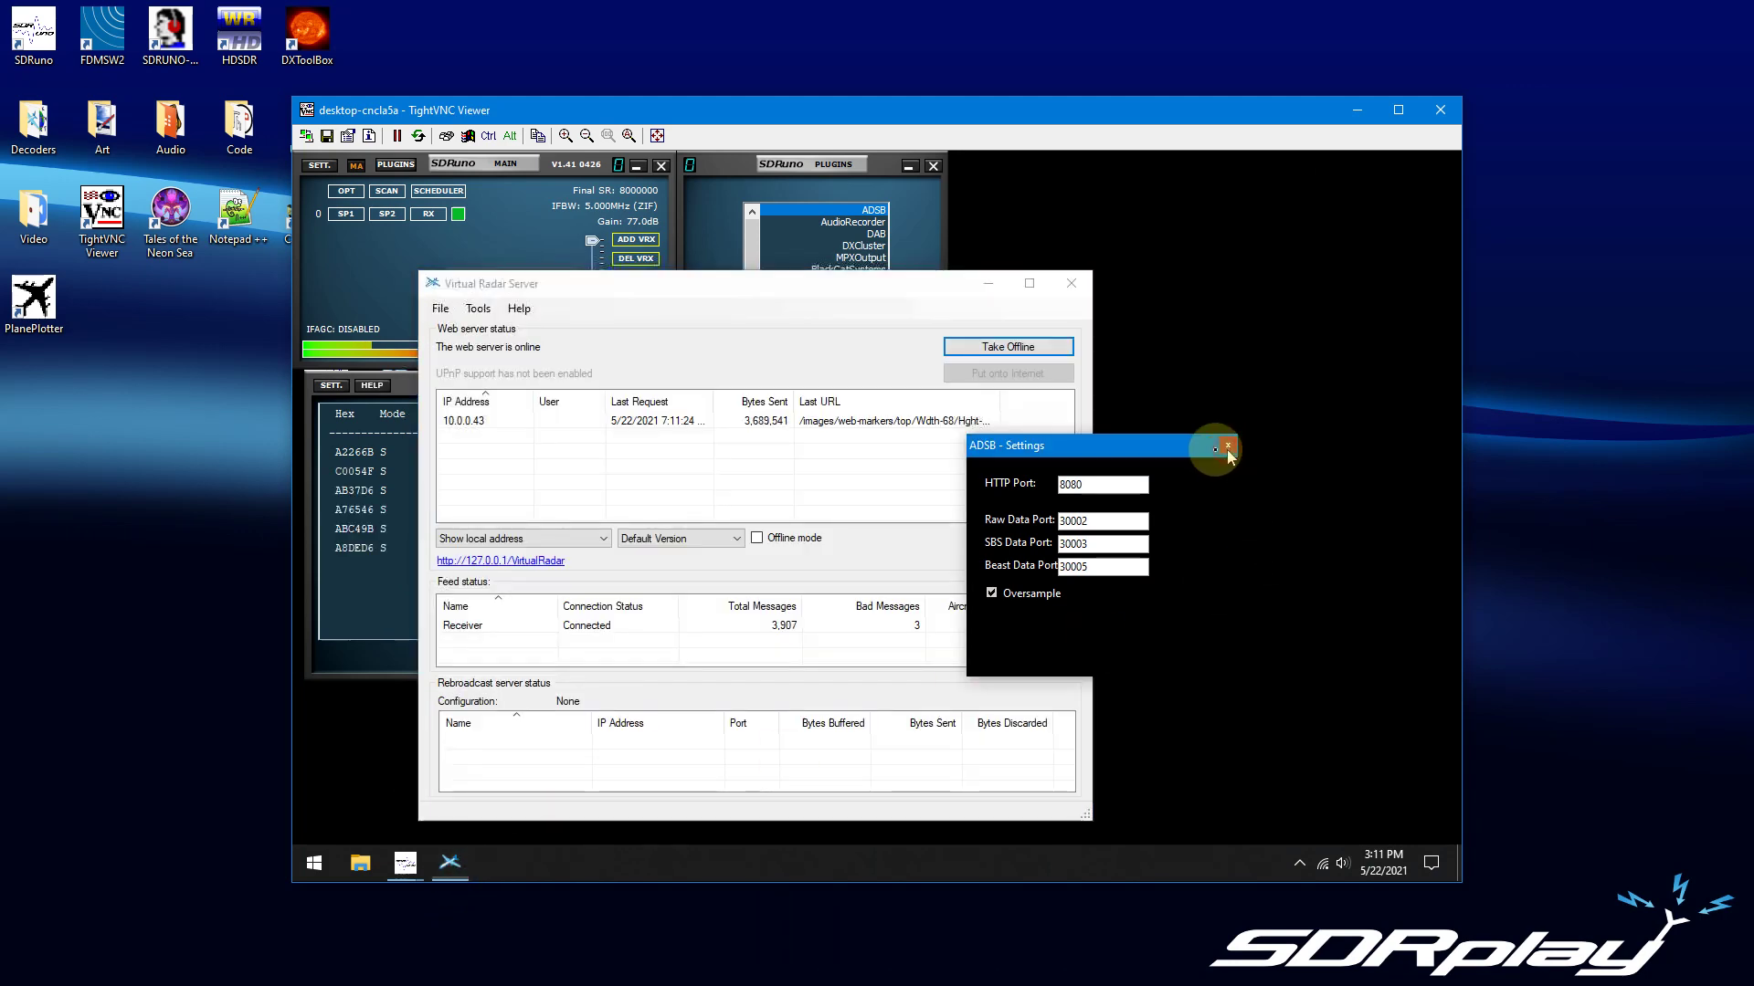
click(879, 300)
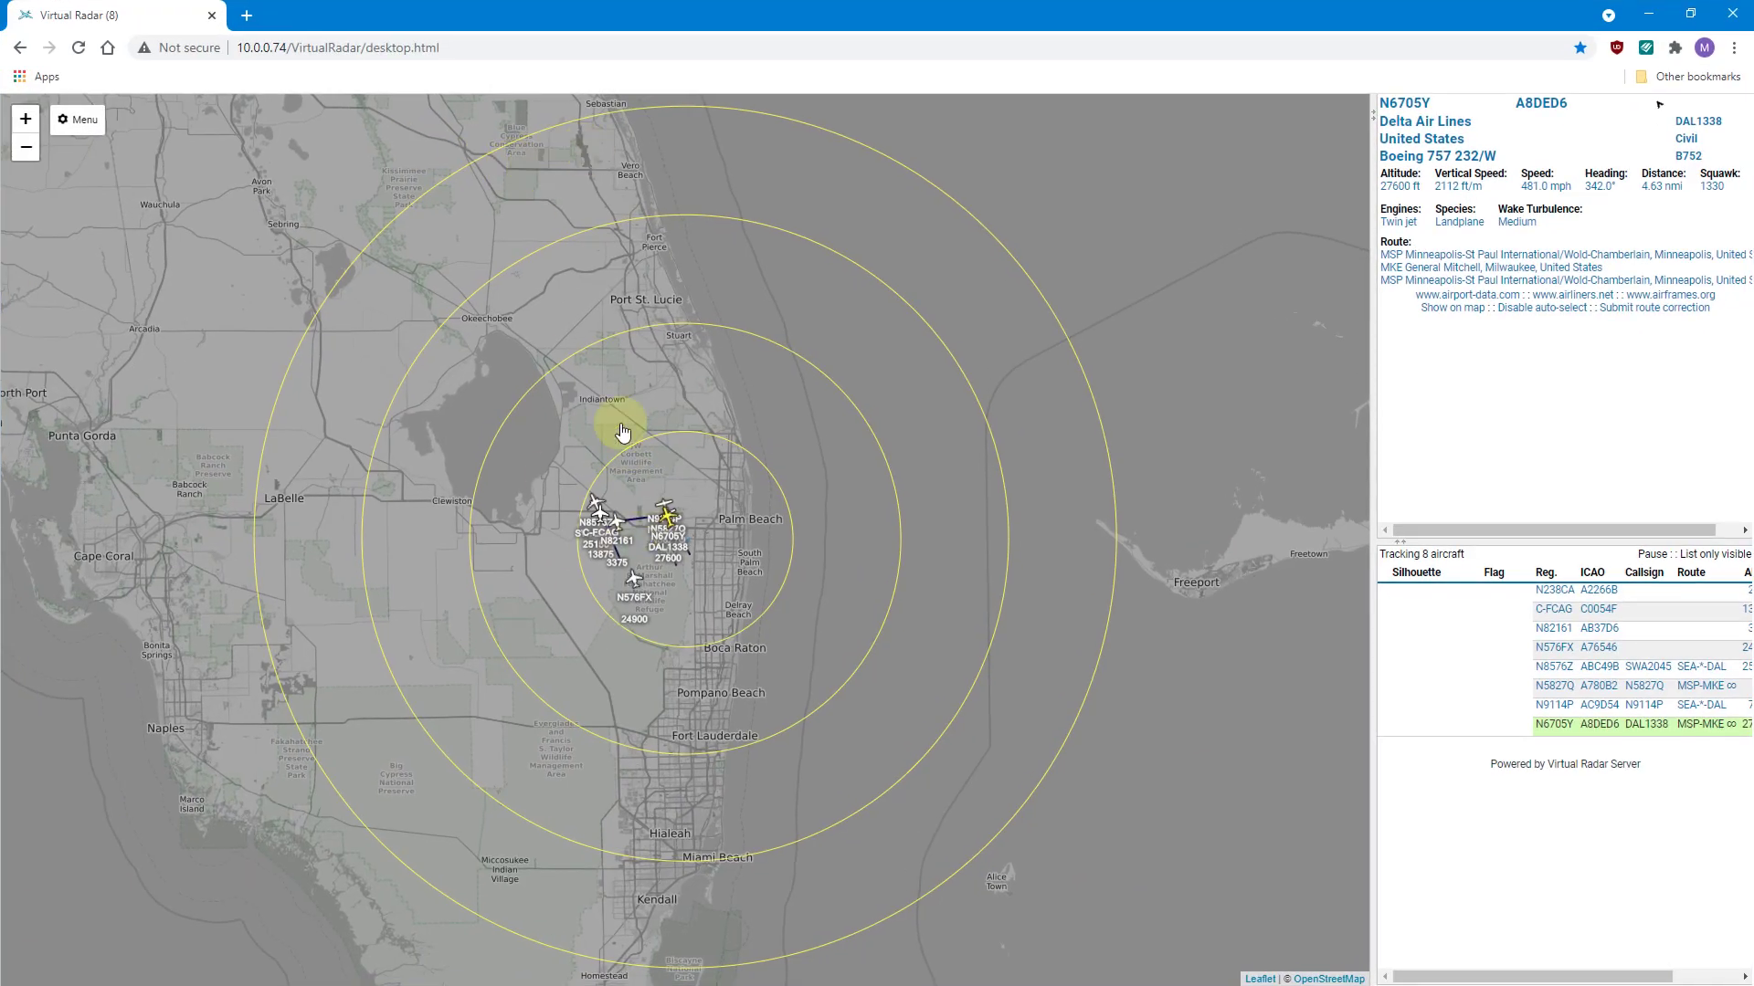
Reload the Virtual Radar web map to refresh the aircraft around Palm Beach
click(78, 47)
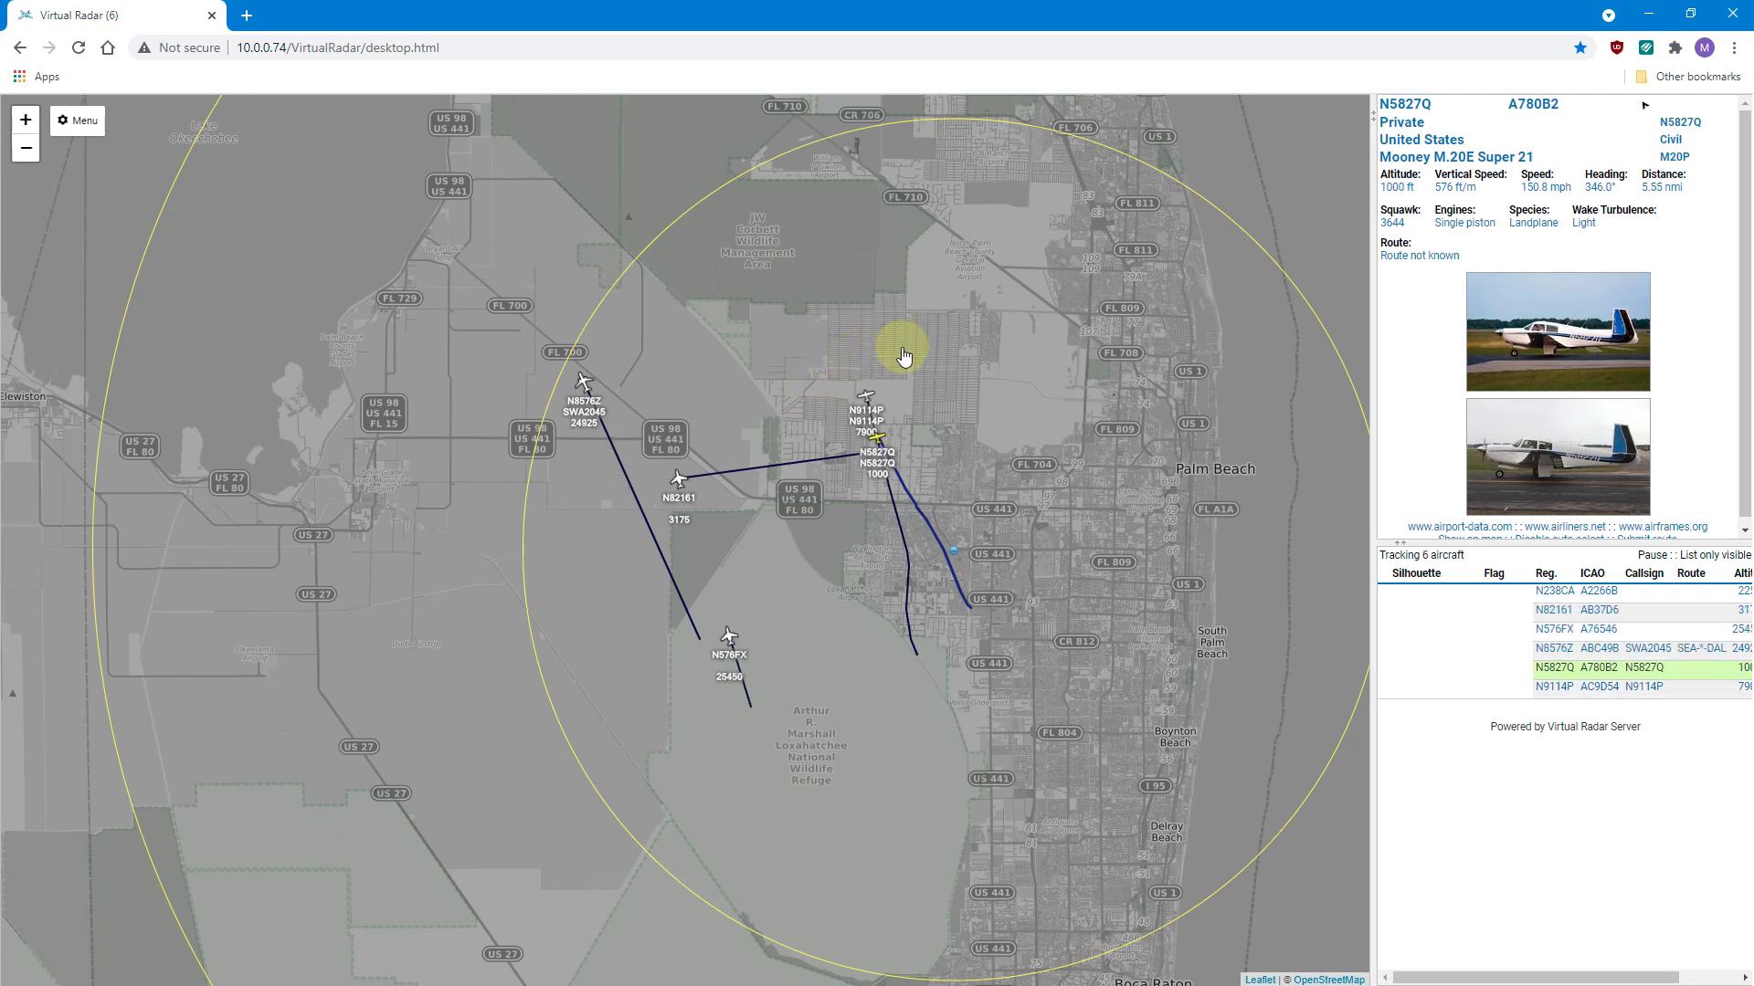
Minimize the browser and Virtual Radar Server, then close the TightVNC remote viewer
click(1649, 14)
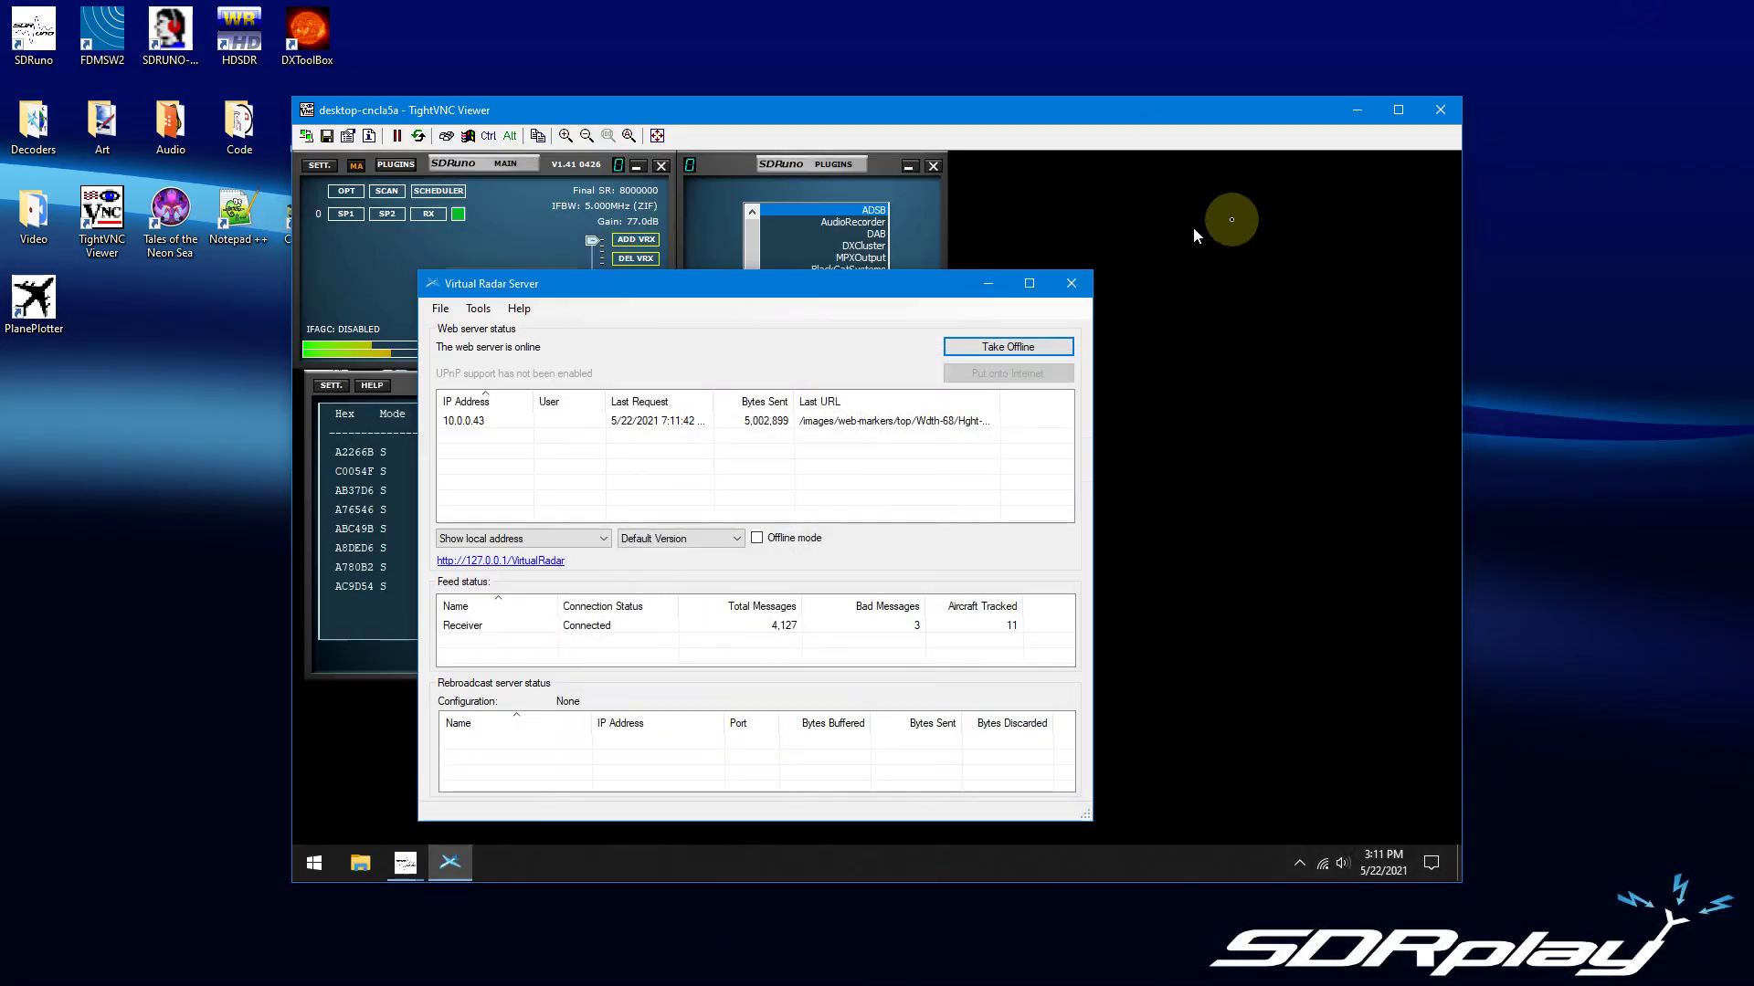
click(990, 284)
click(1440, 110)
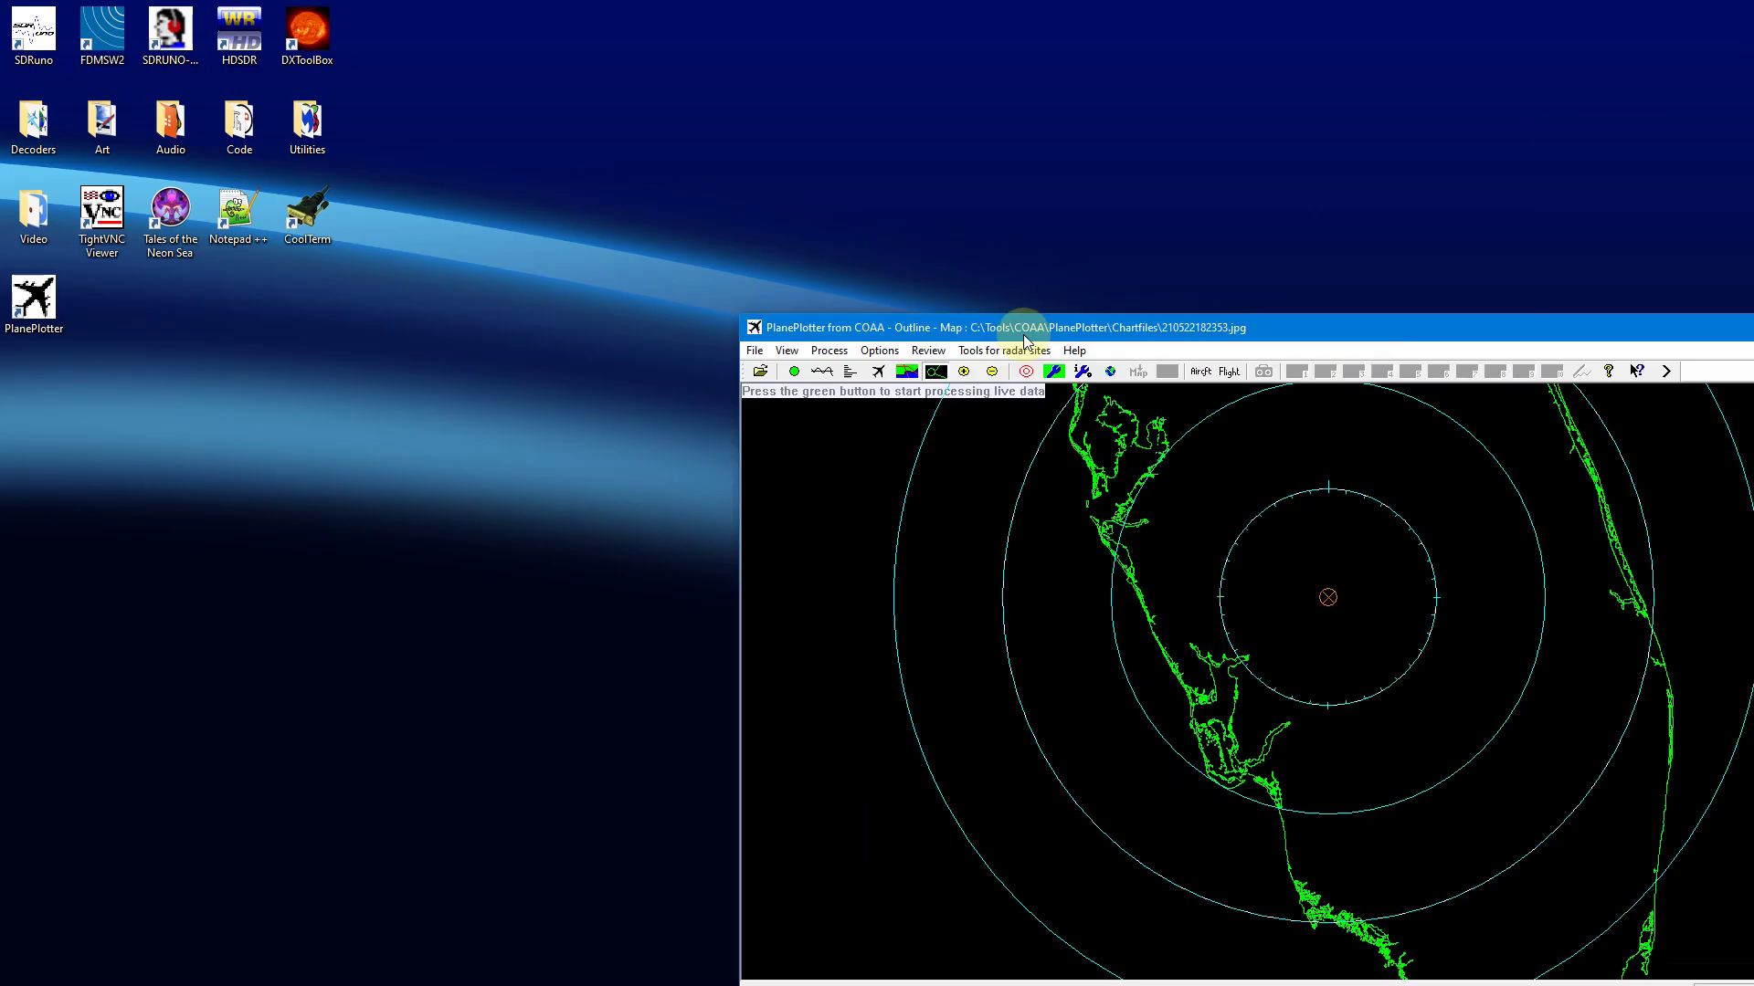
Maximize PlanePlotter, start processing TCP/IP aircraft data, and request a map image
drag(1011, 326, 637, 195)
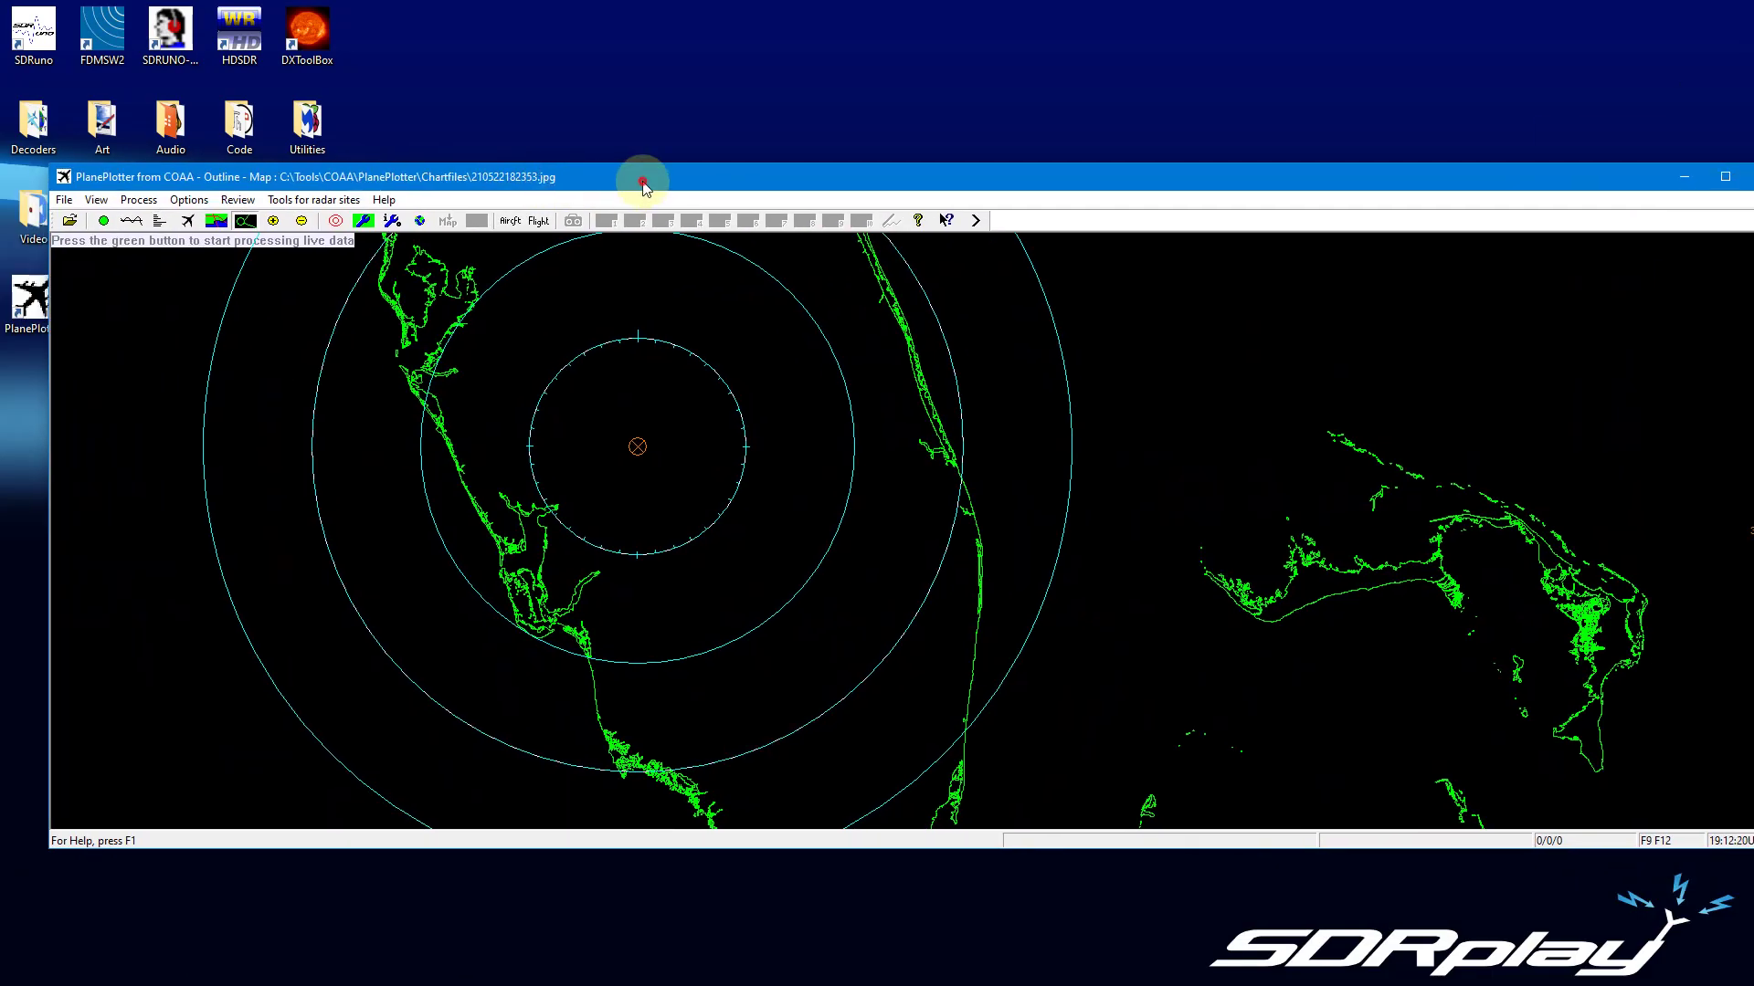
double_click(643, 187)
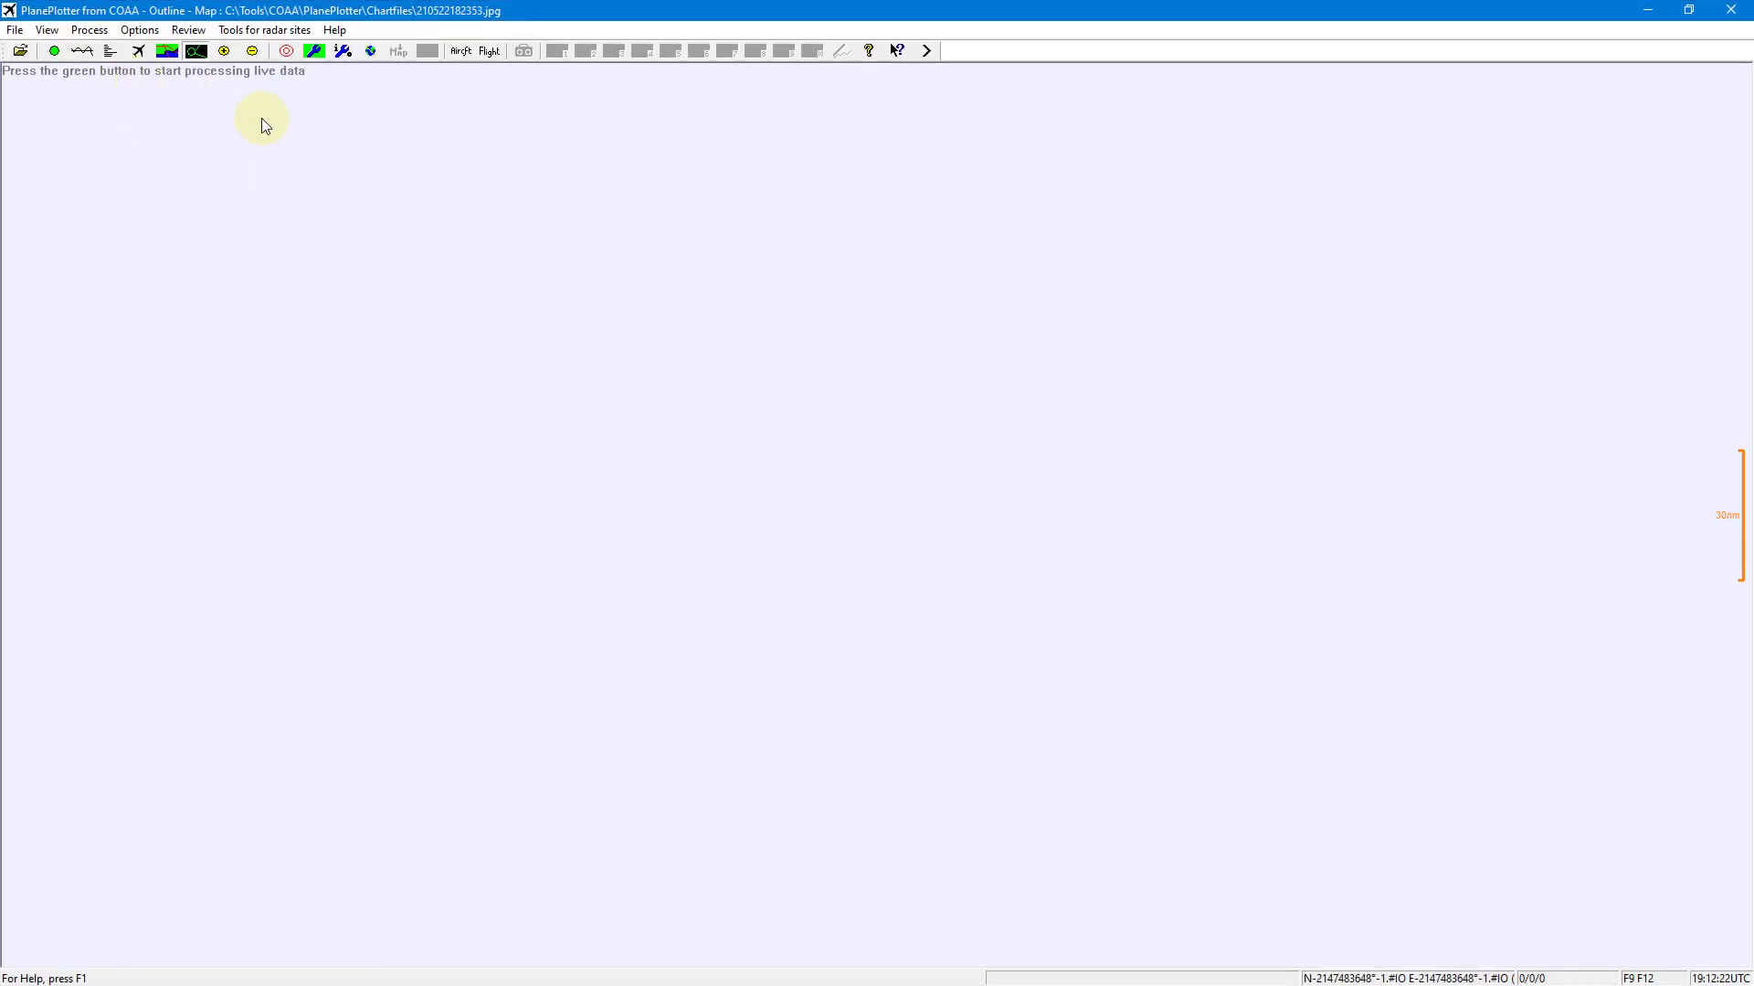
click(54, 50)
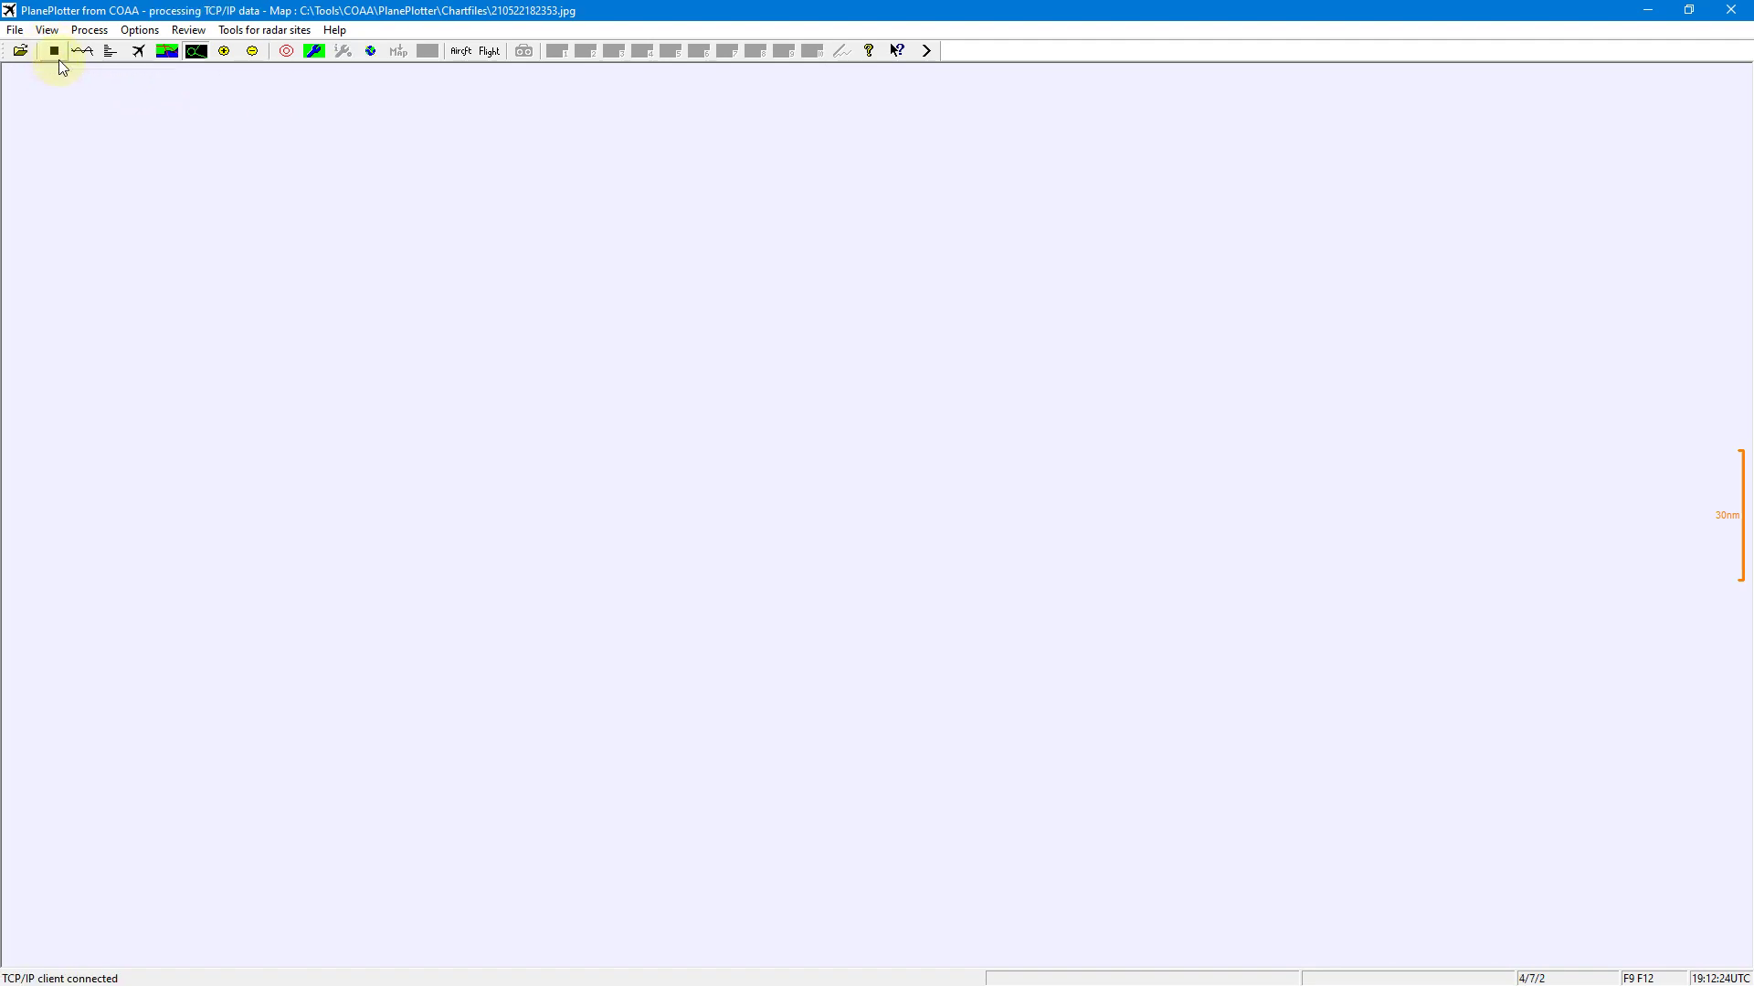
click(181, 52)
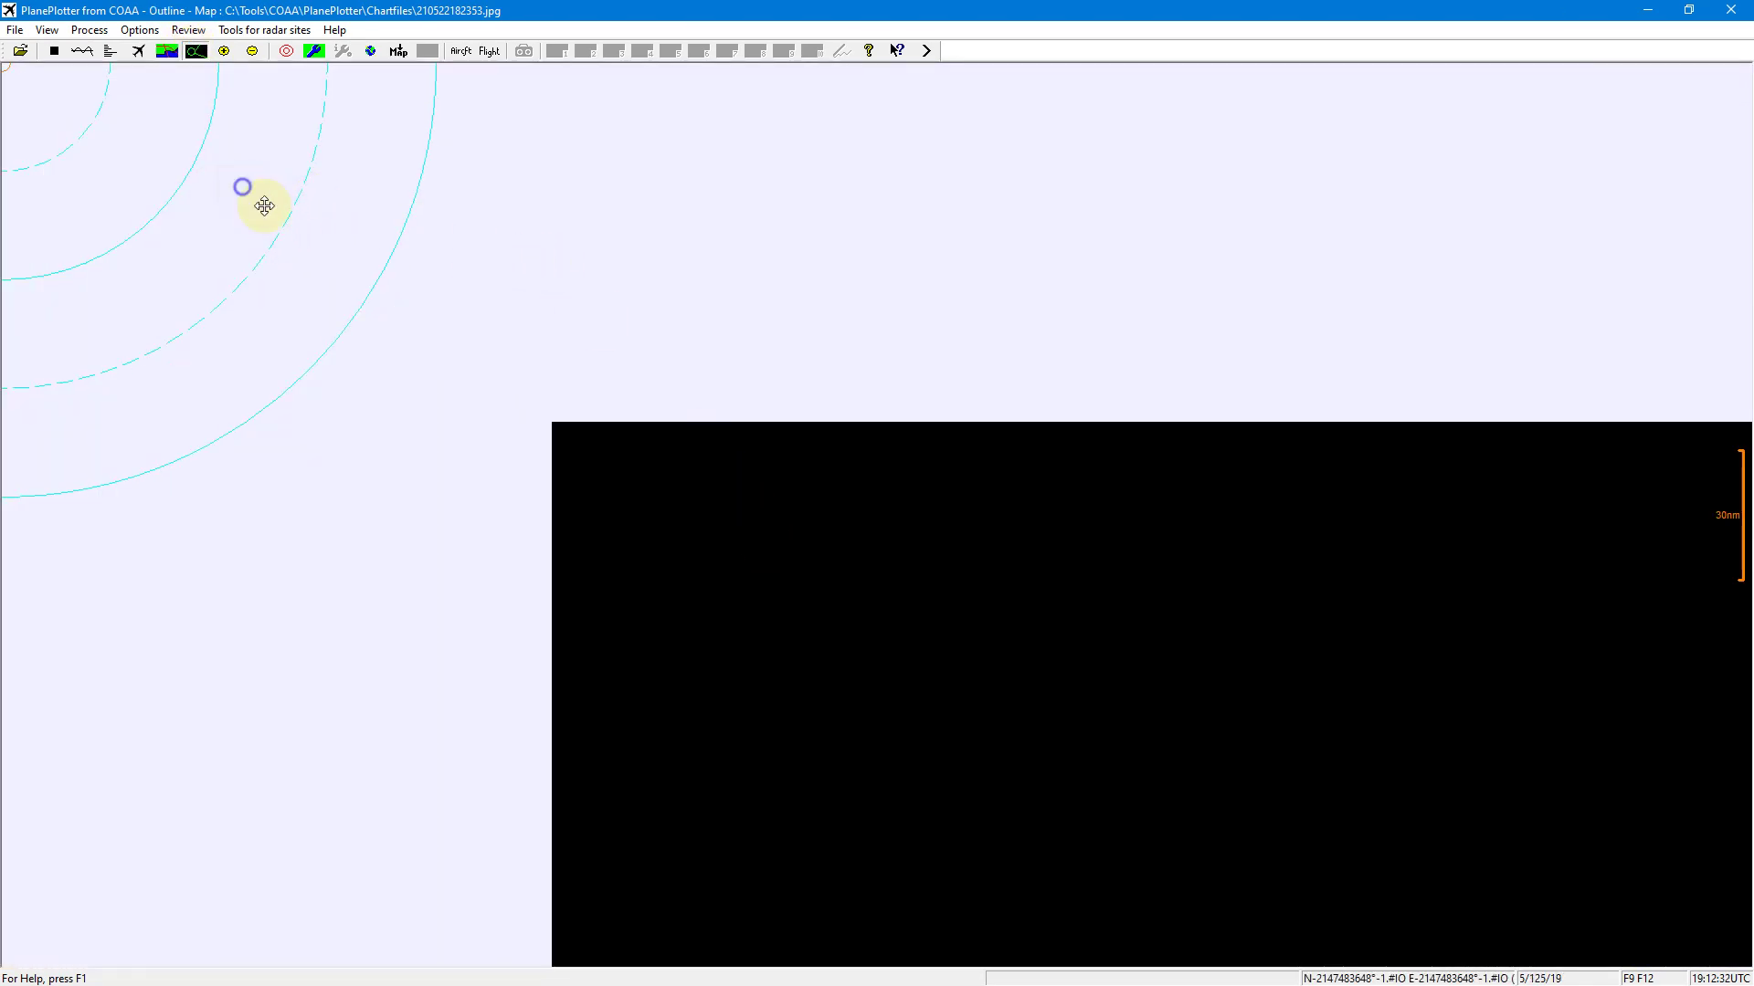
click(395, 53)
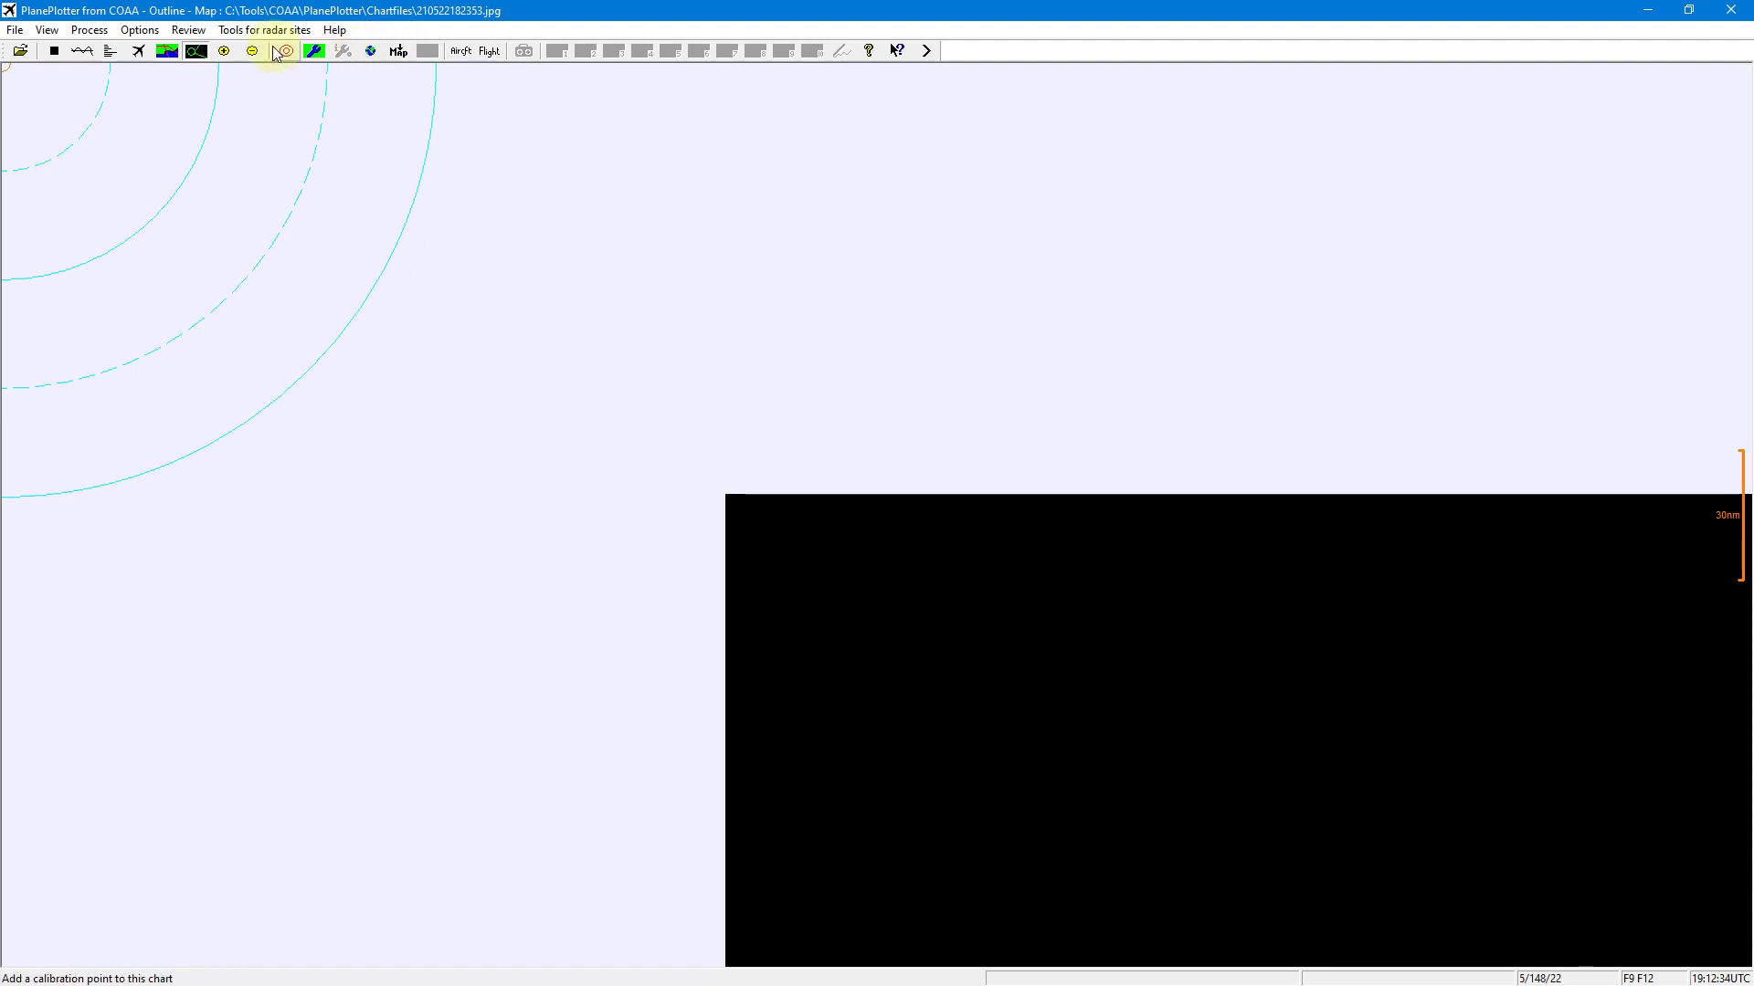
click(813, 7)
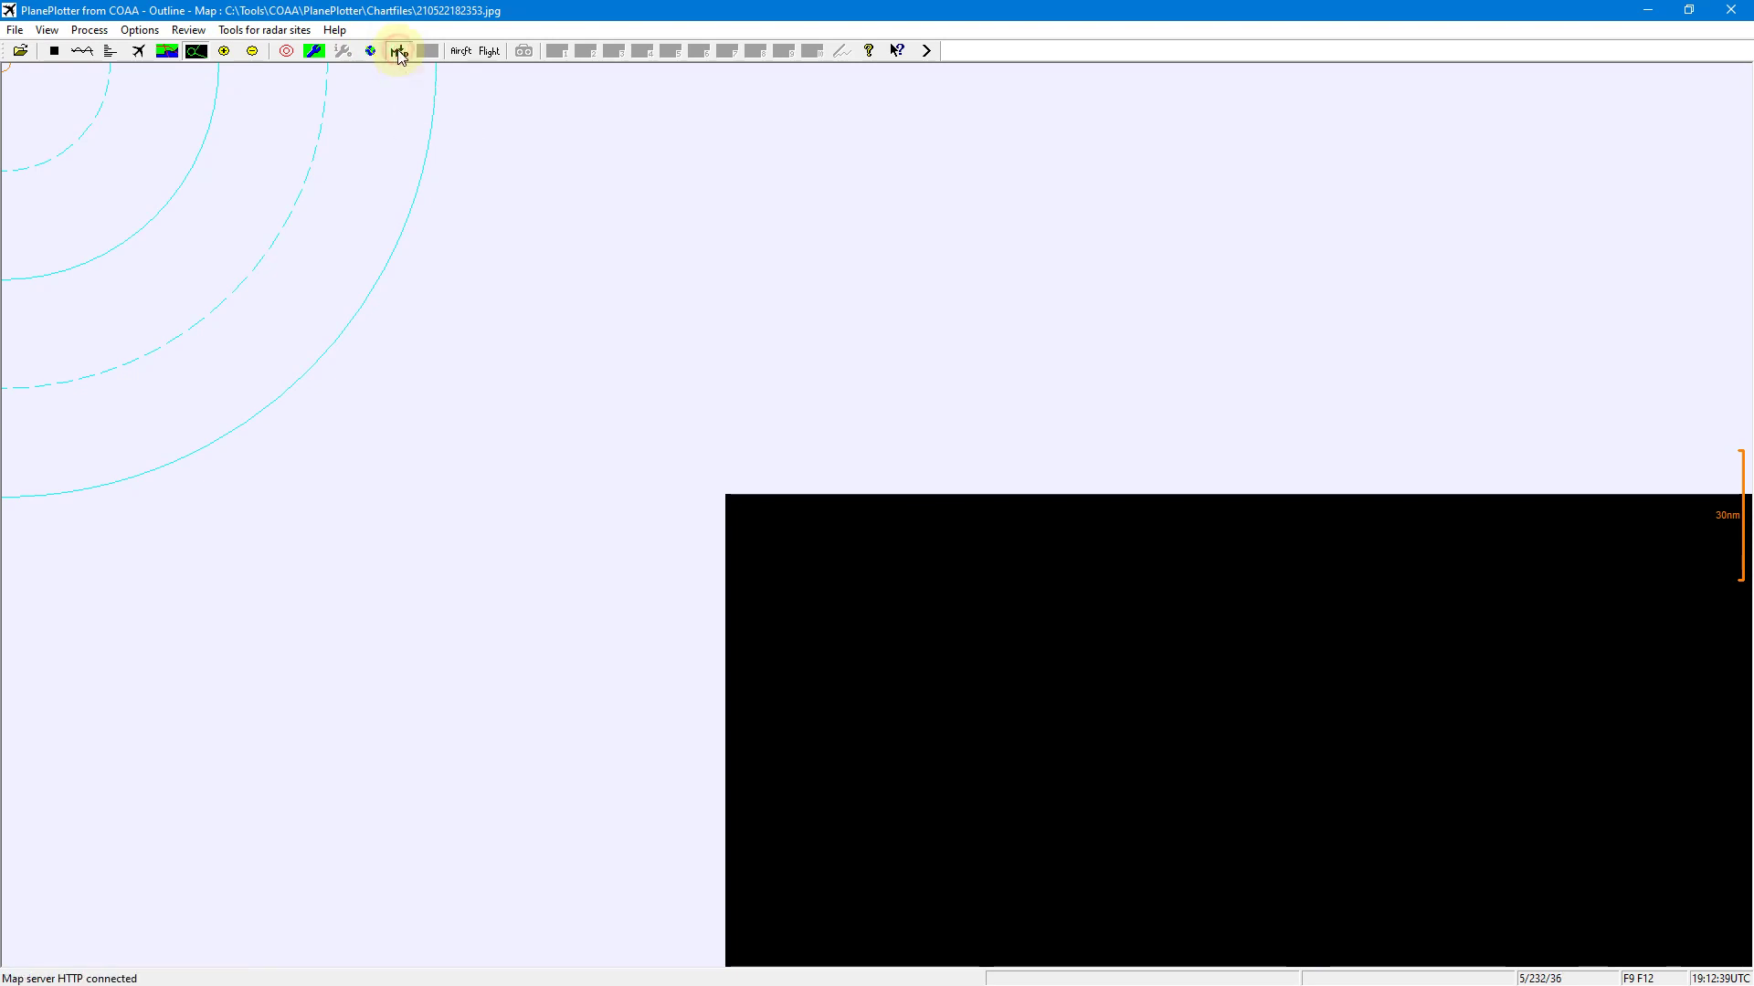
Show aircraft over a fresh South Florida map in outline mode, then list them
click(168, 52)
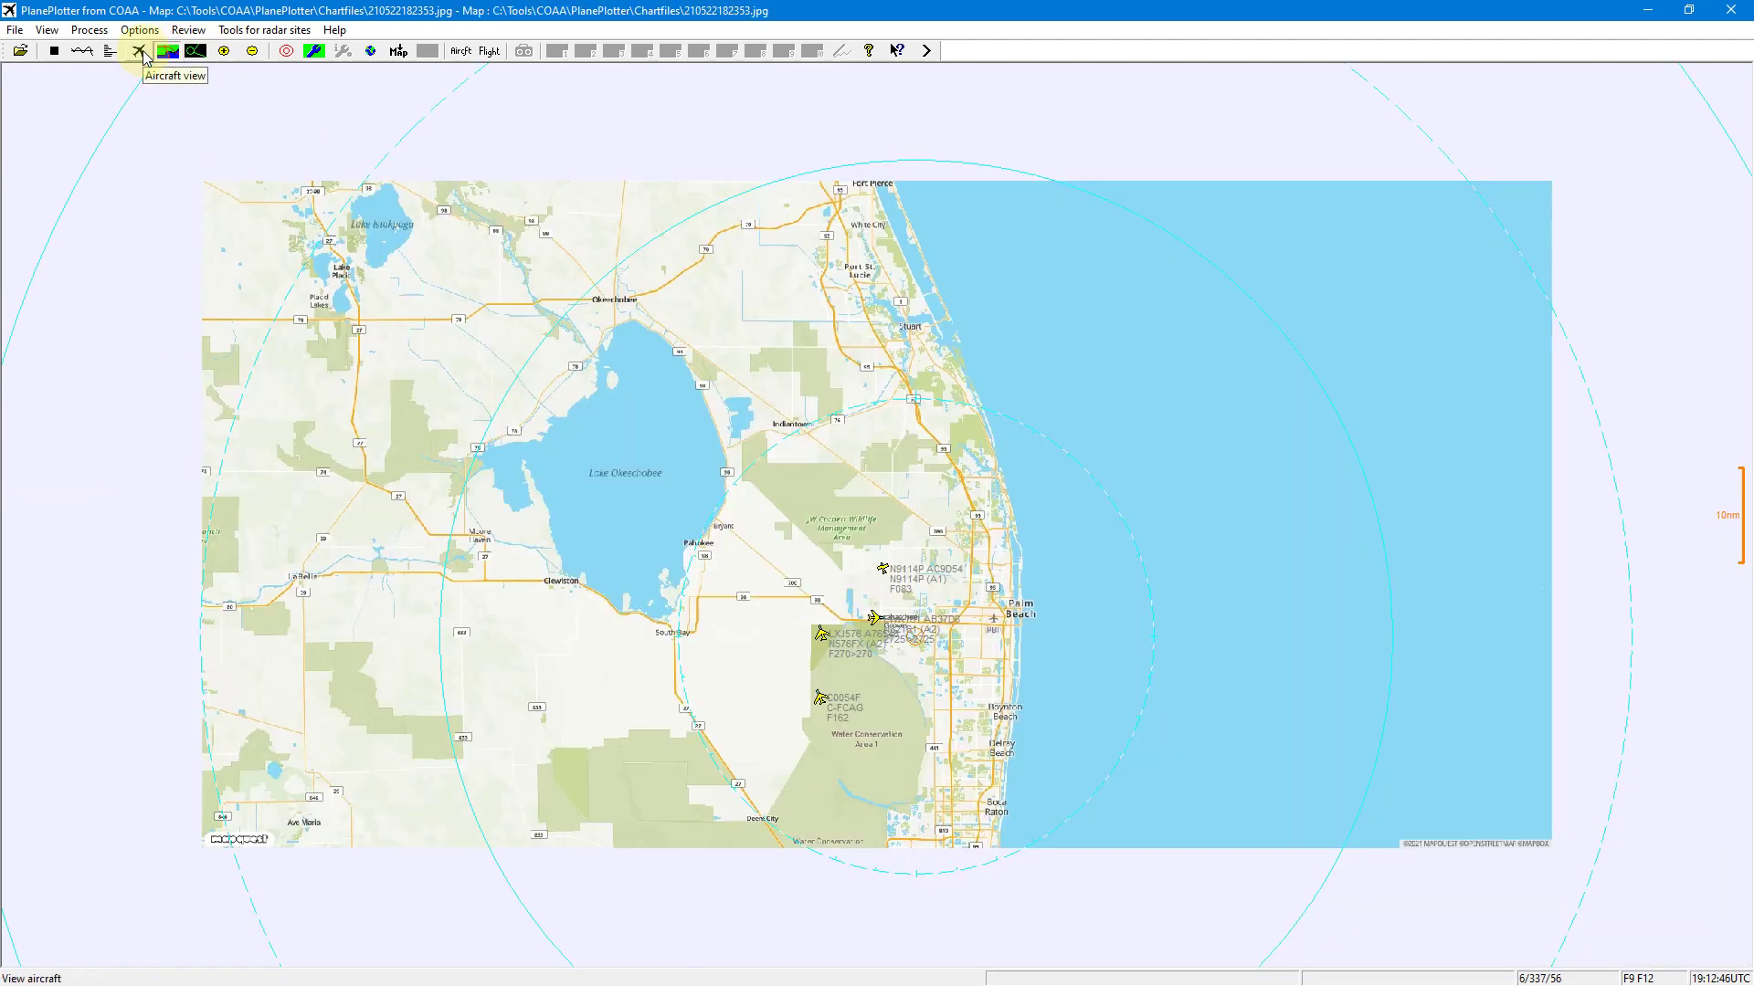
scroll(904, 626, down, 1)
scroll(905, 621, up, 2)
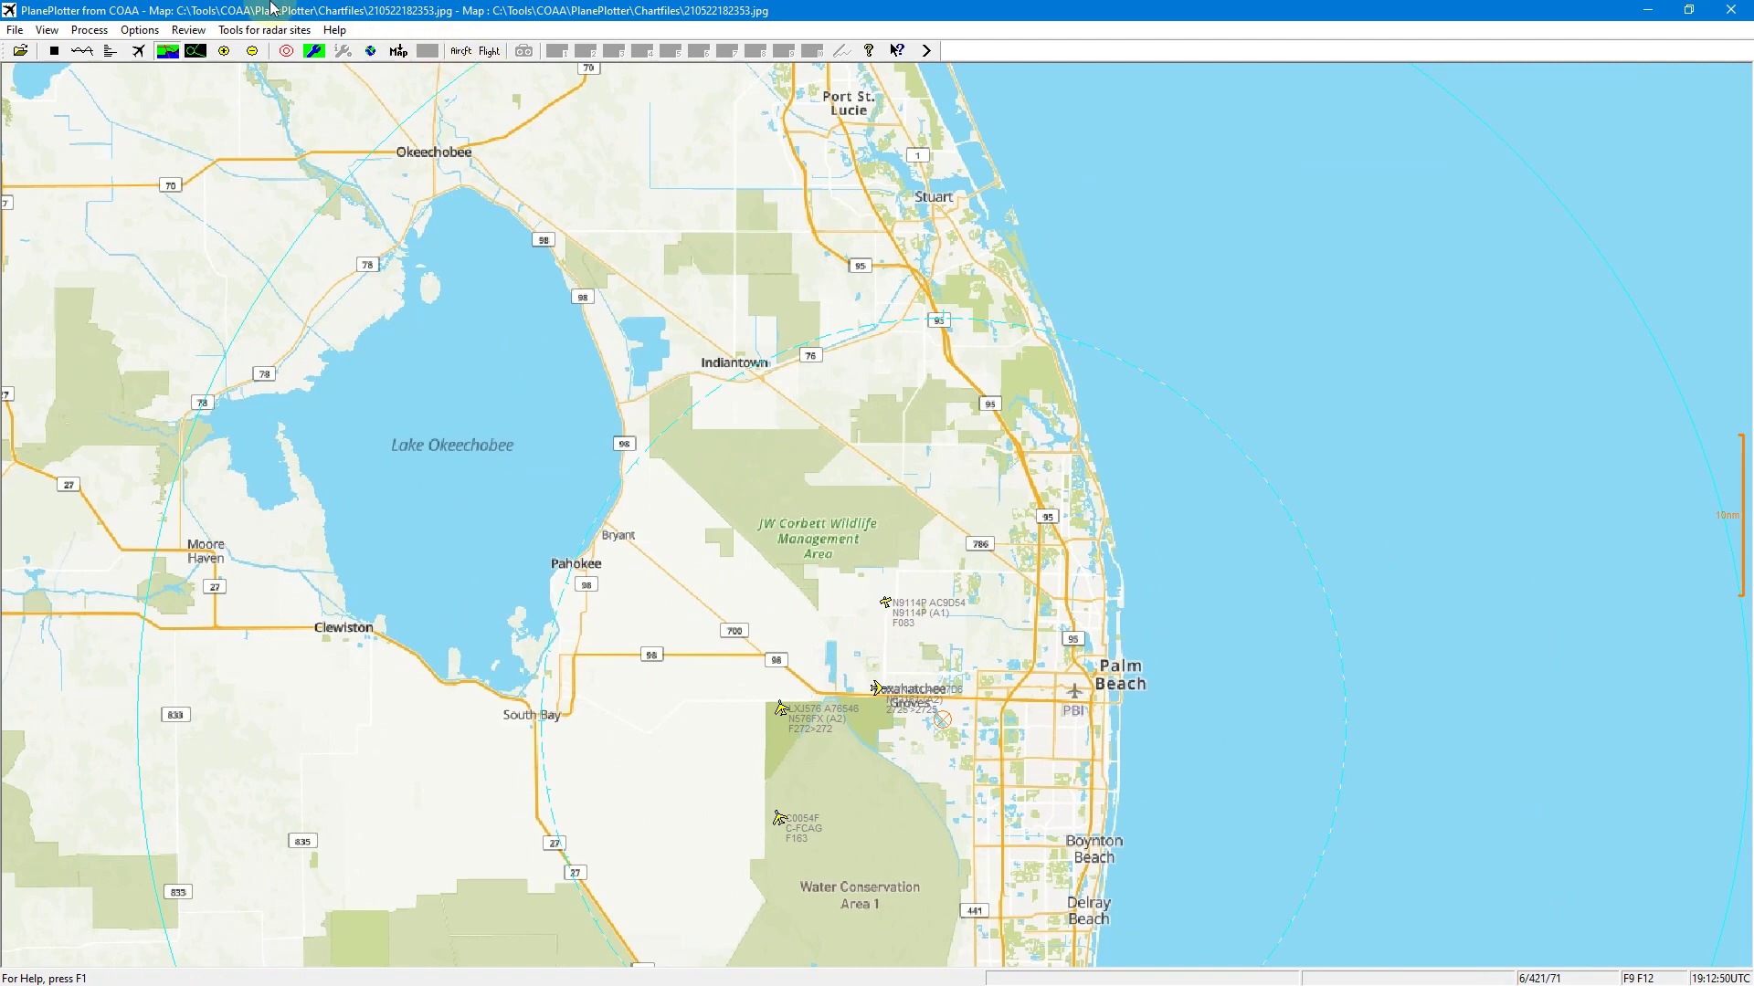
click(399, 52)
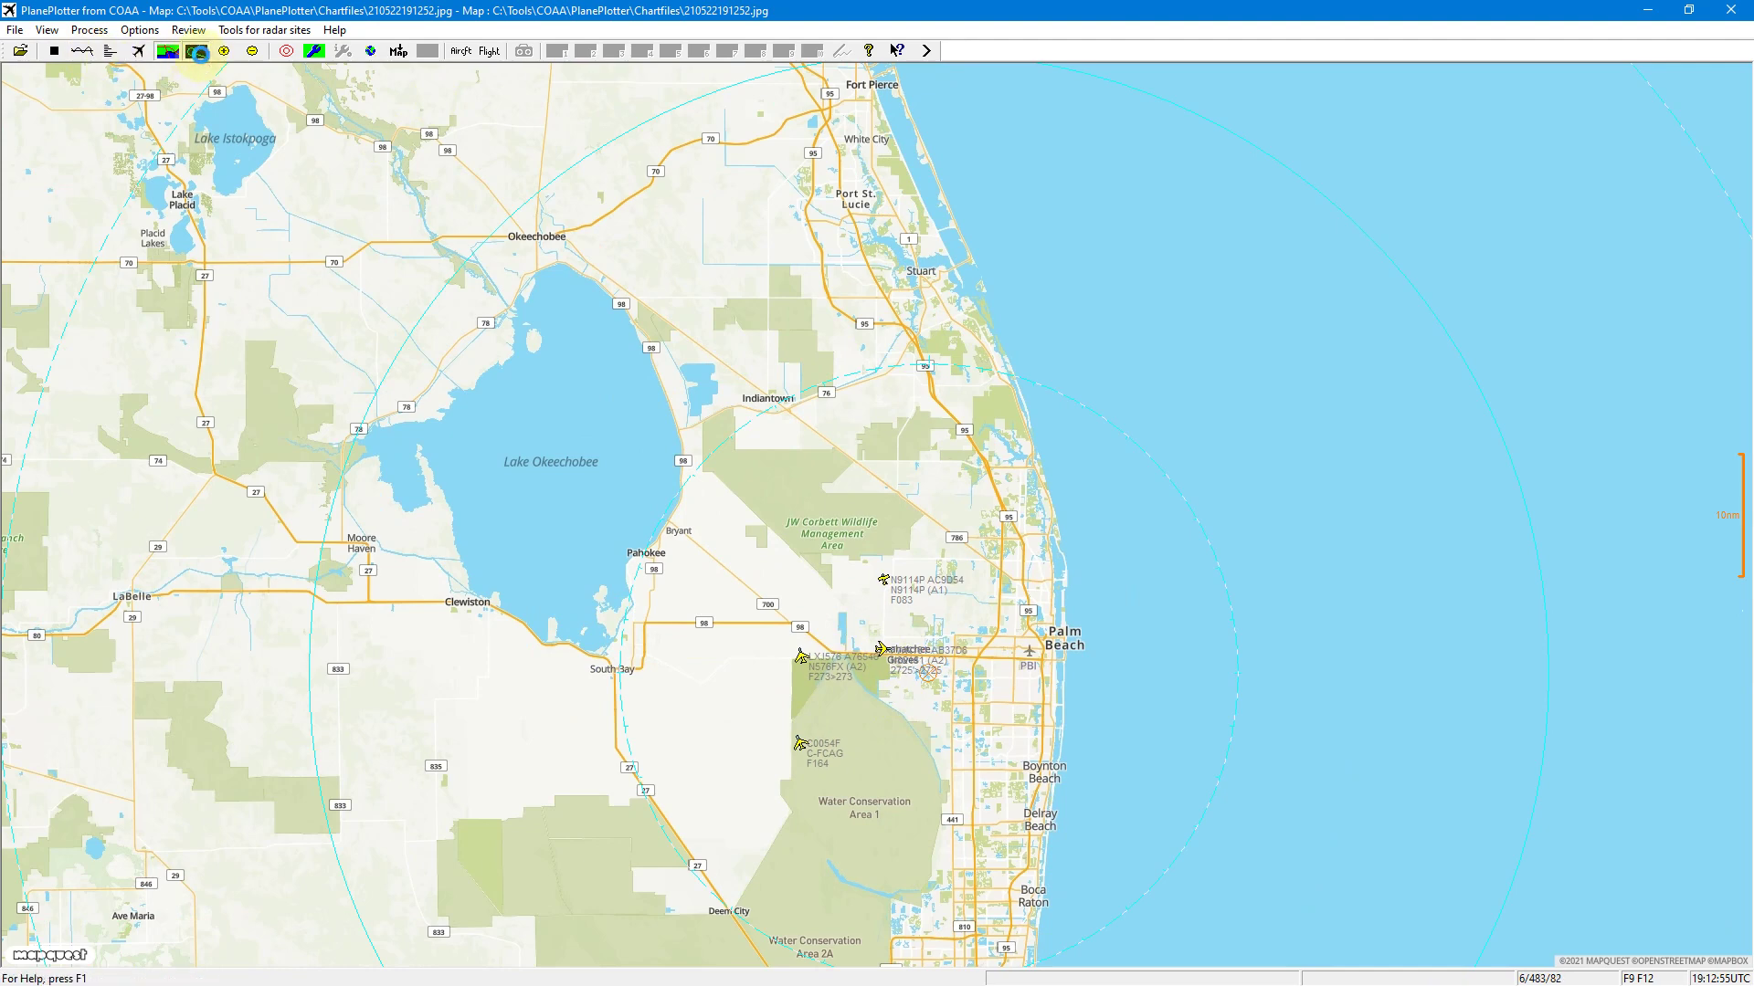
key(o)
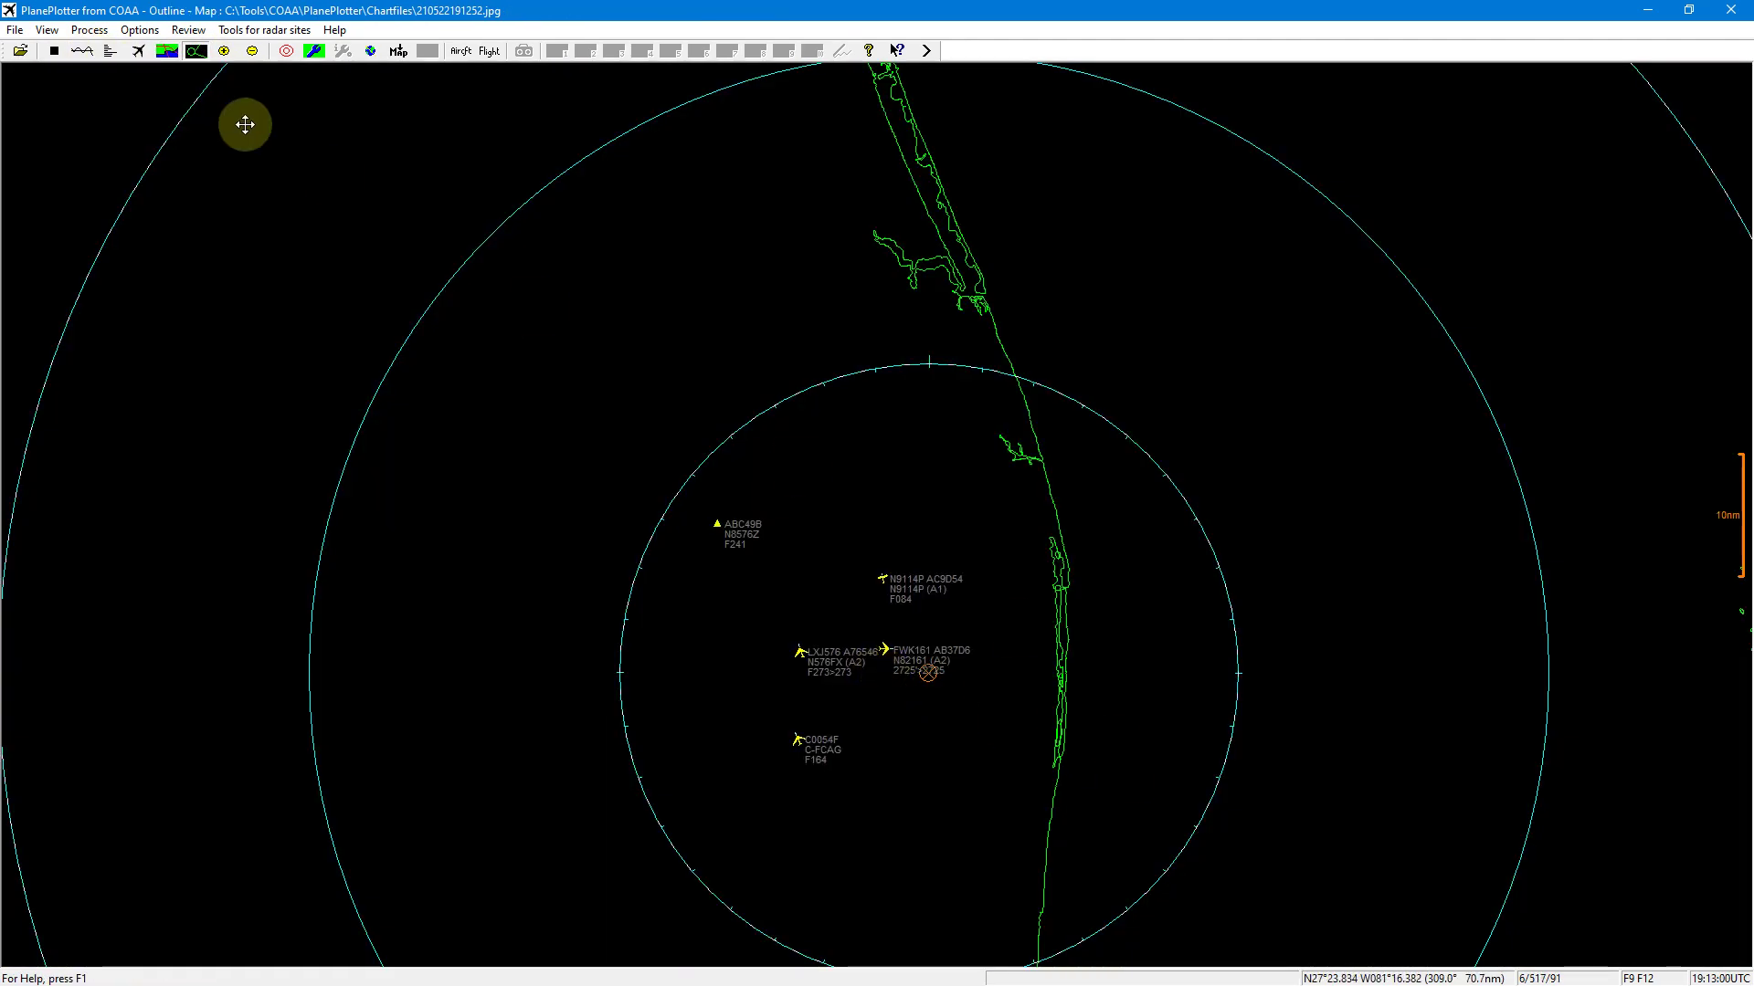
click(138, 51)
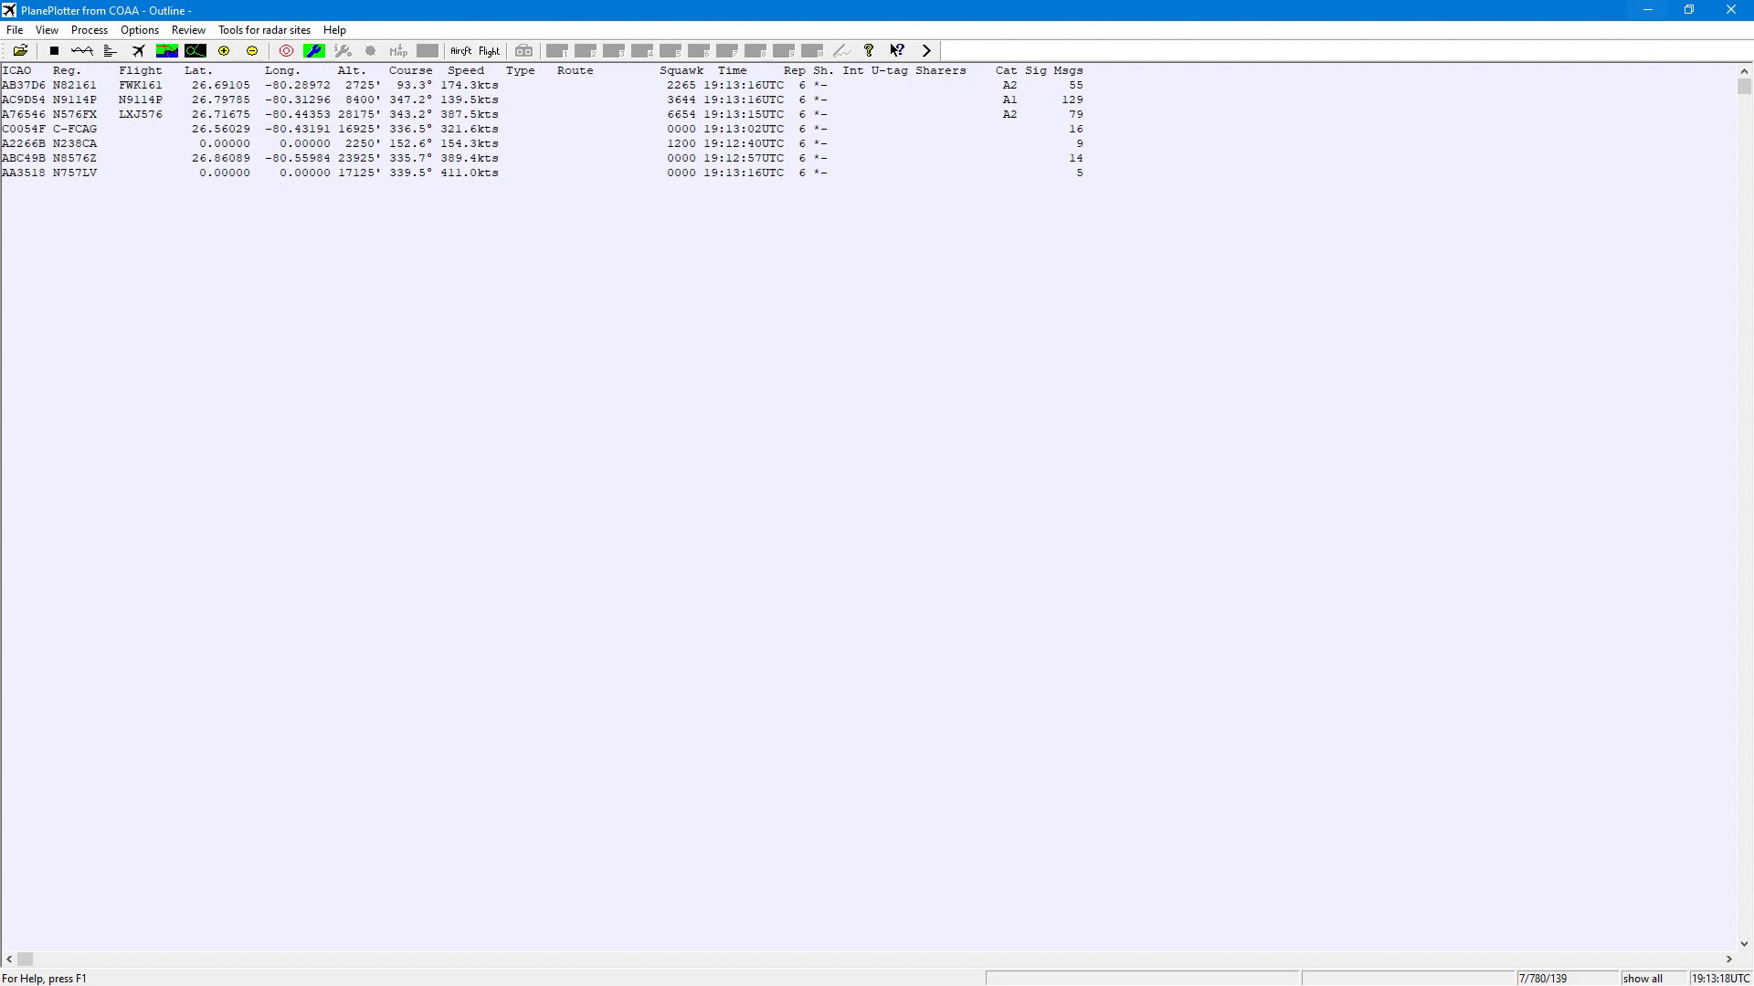
Return PlanePlotter from the aircraft table to its radar chart, then switch to the ADSB Plugin Note PDF in Chrome
click(1655, 9)
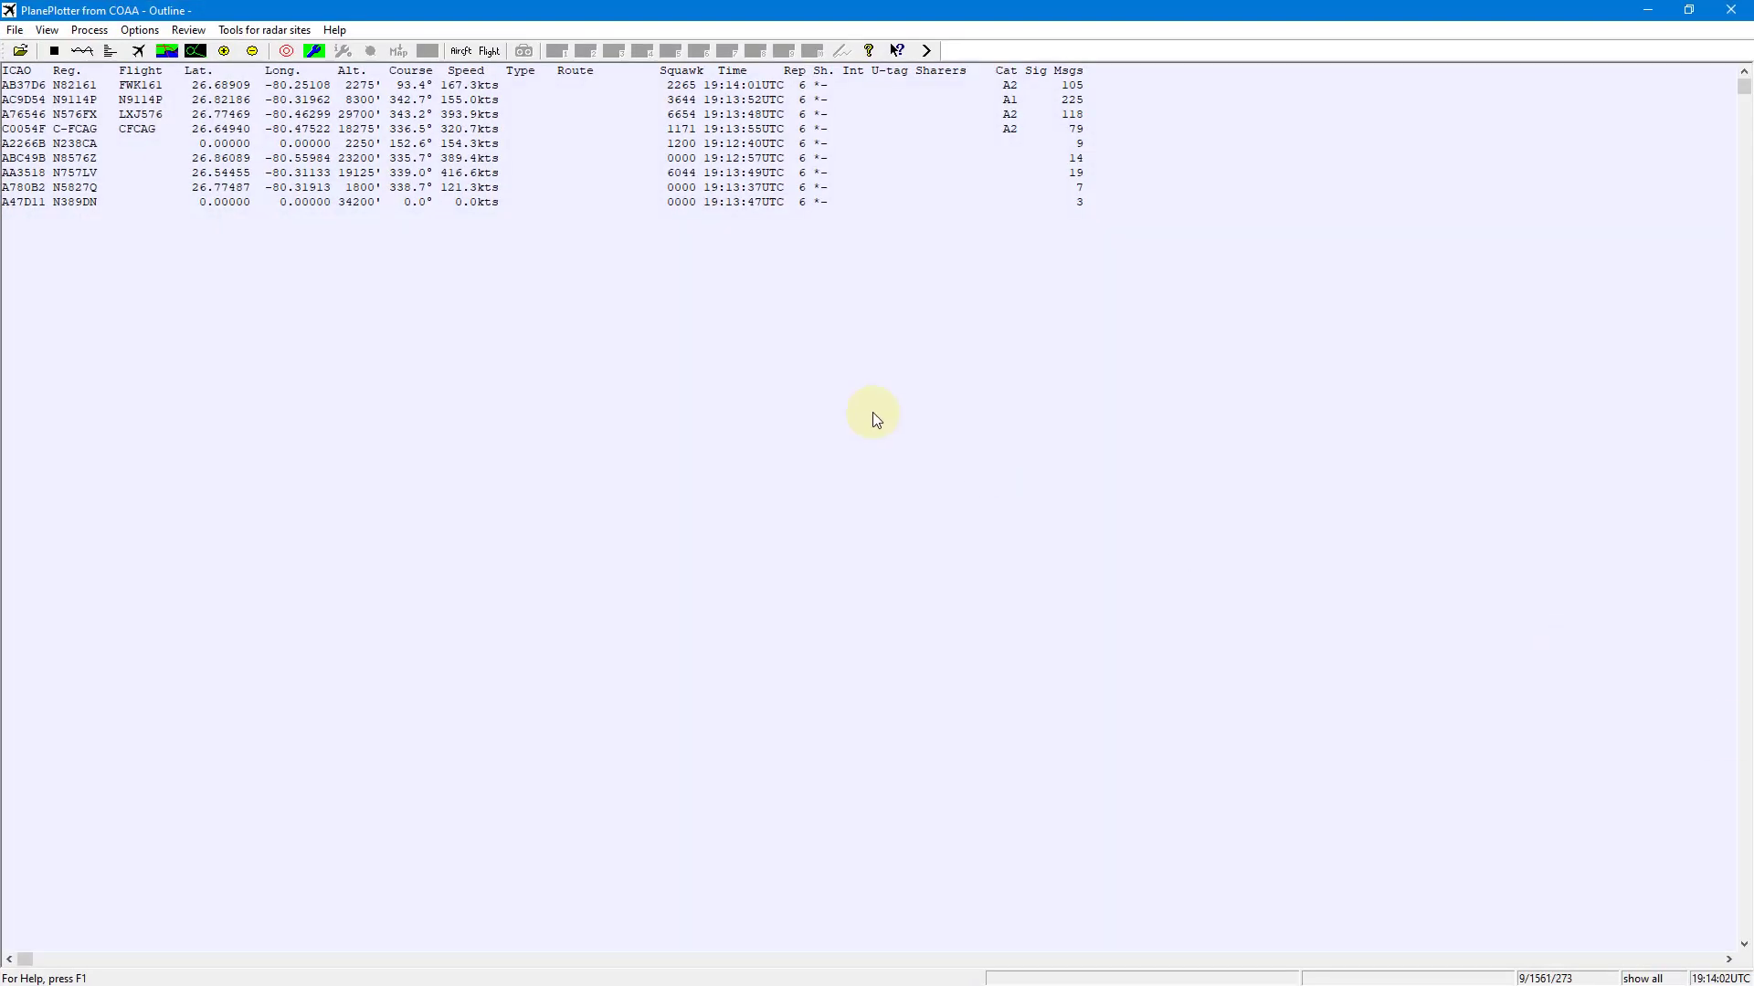
click(197, 52)
click(1288, 432)
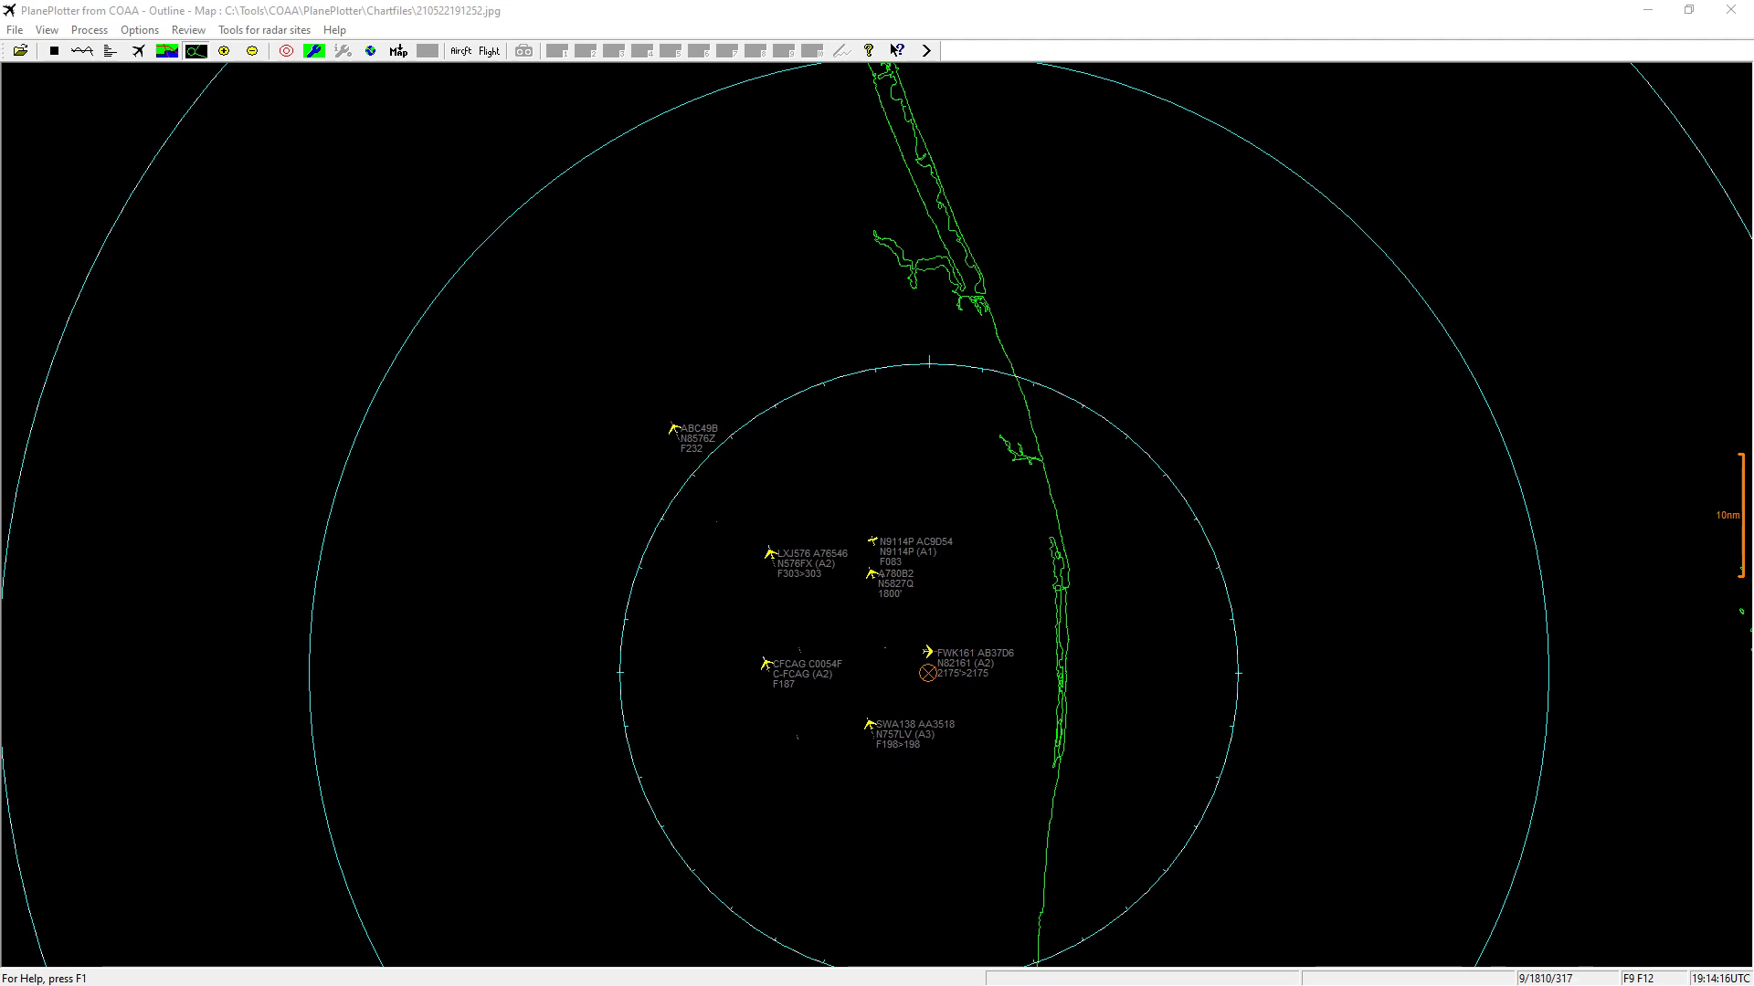
key(alt+Tab)
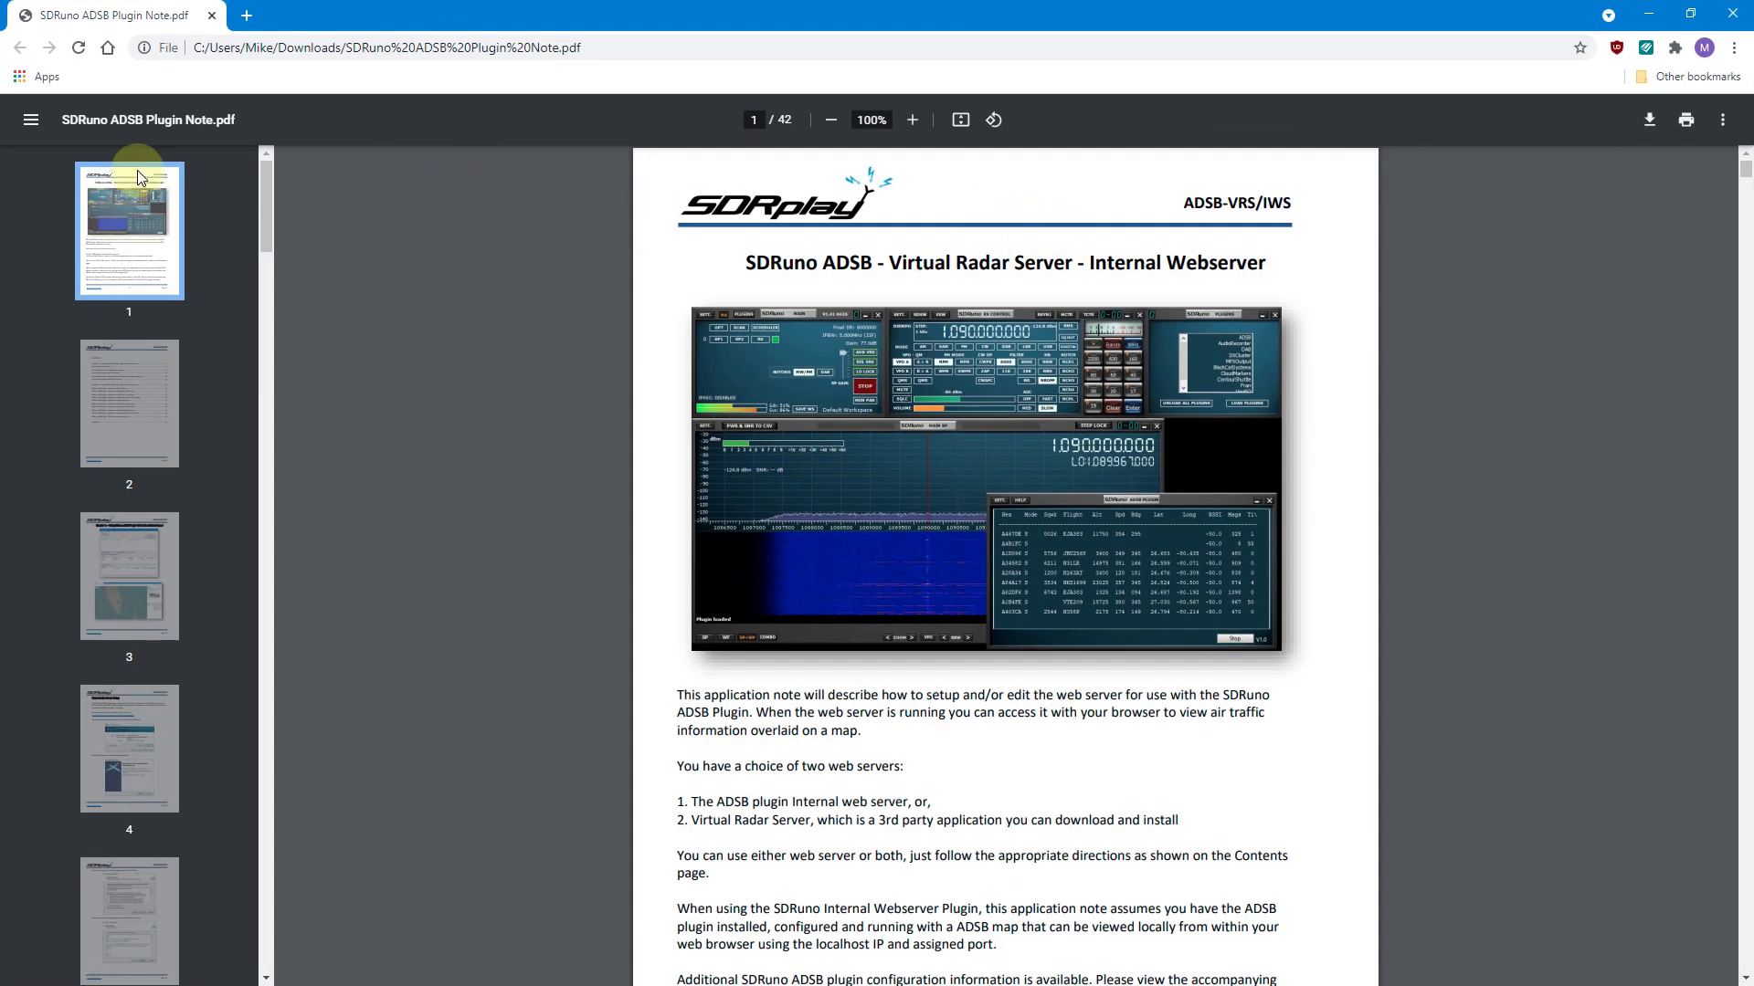
Browse the plugin note's page thumbnails, starting with page 3
scroll(146, 315, down, 4)
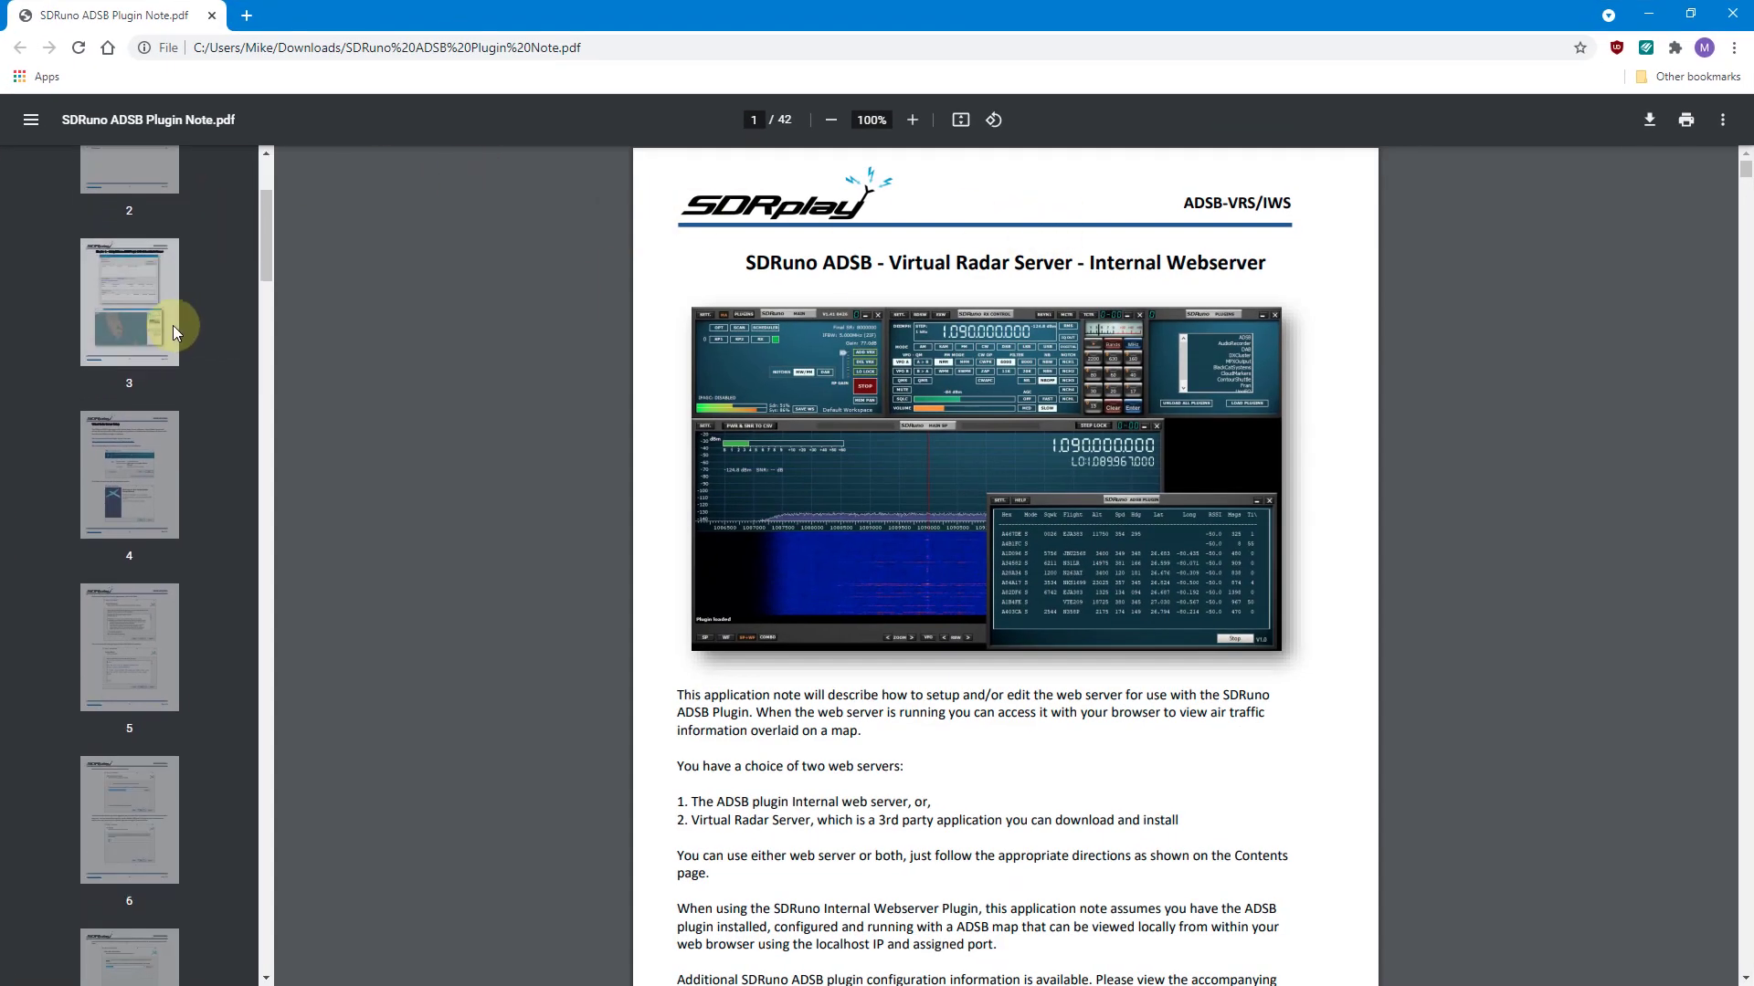
click(134, 248)
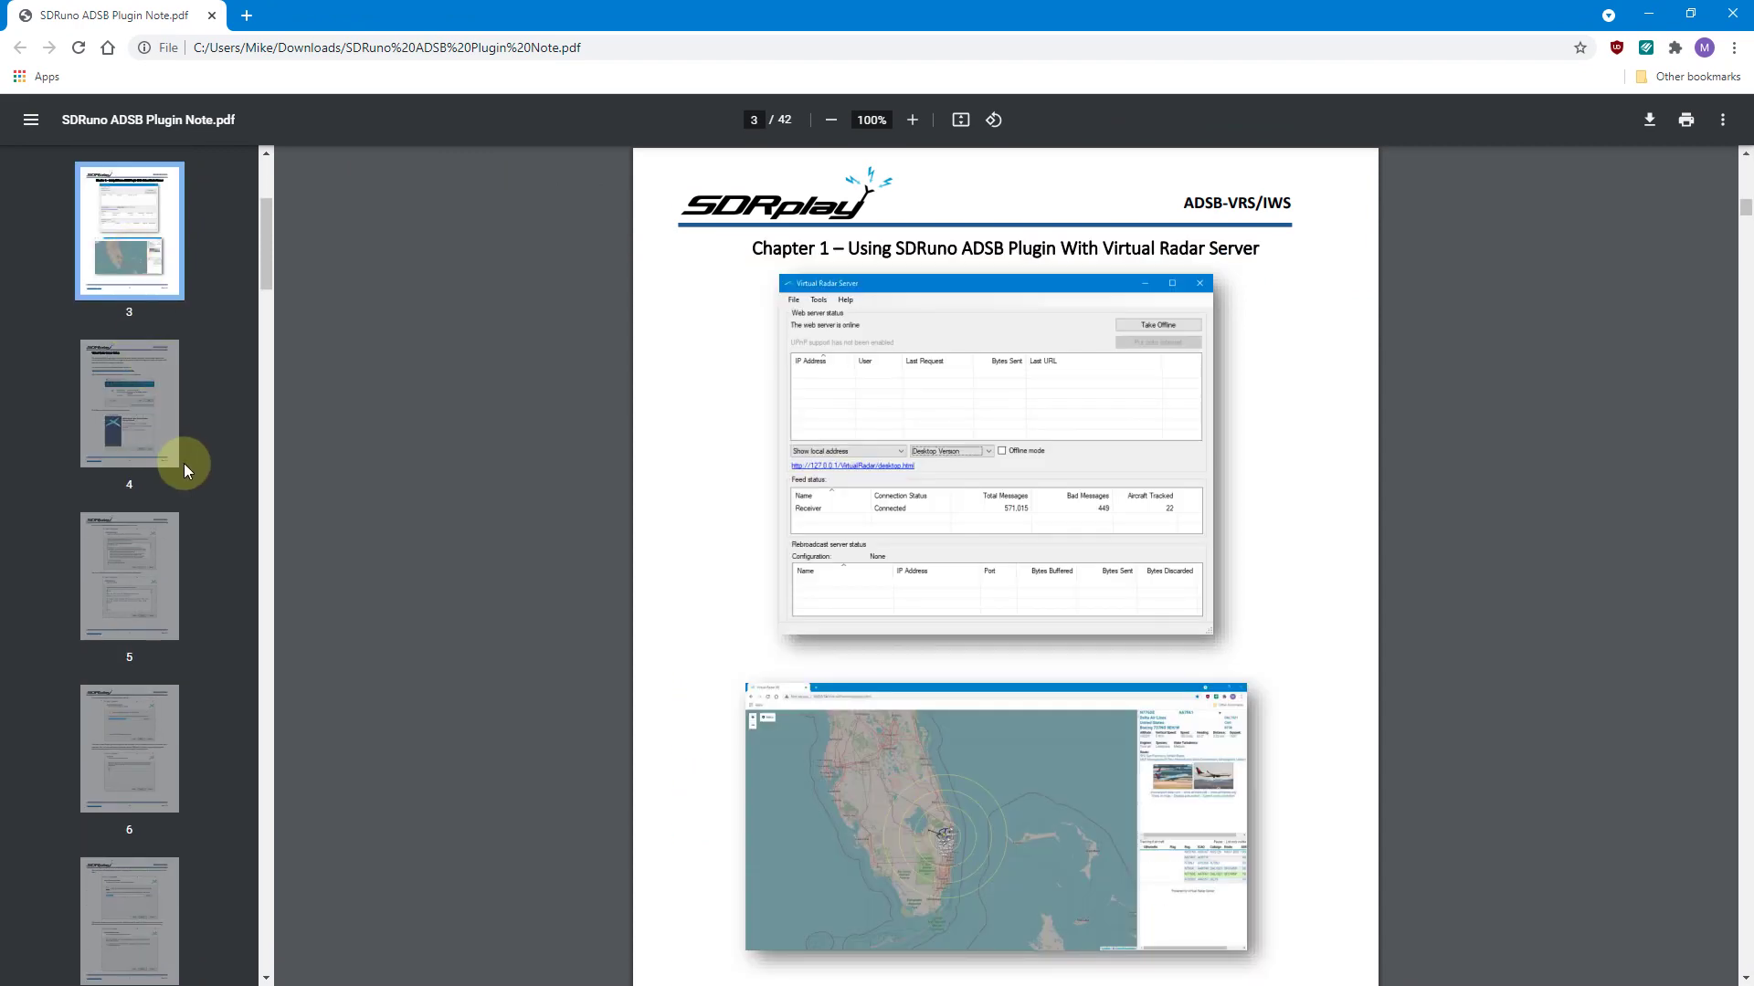
scroll(697, 548, up, 9)
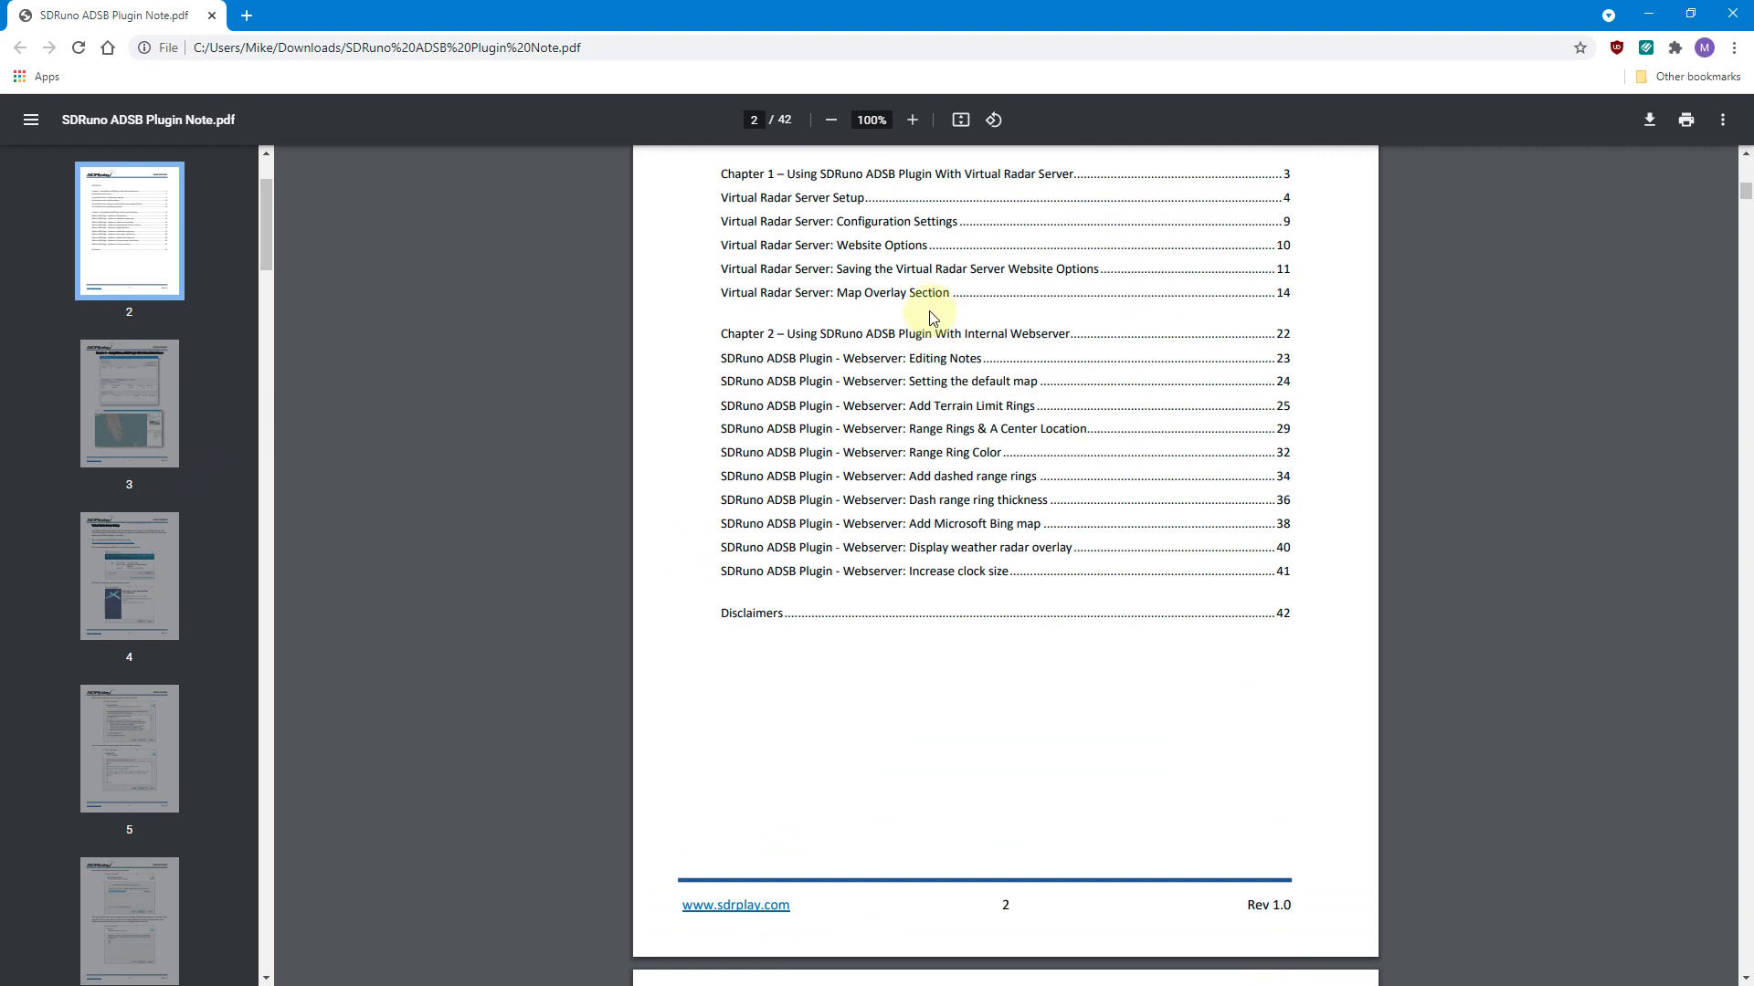
scroll(931, 322, up, 2)
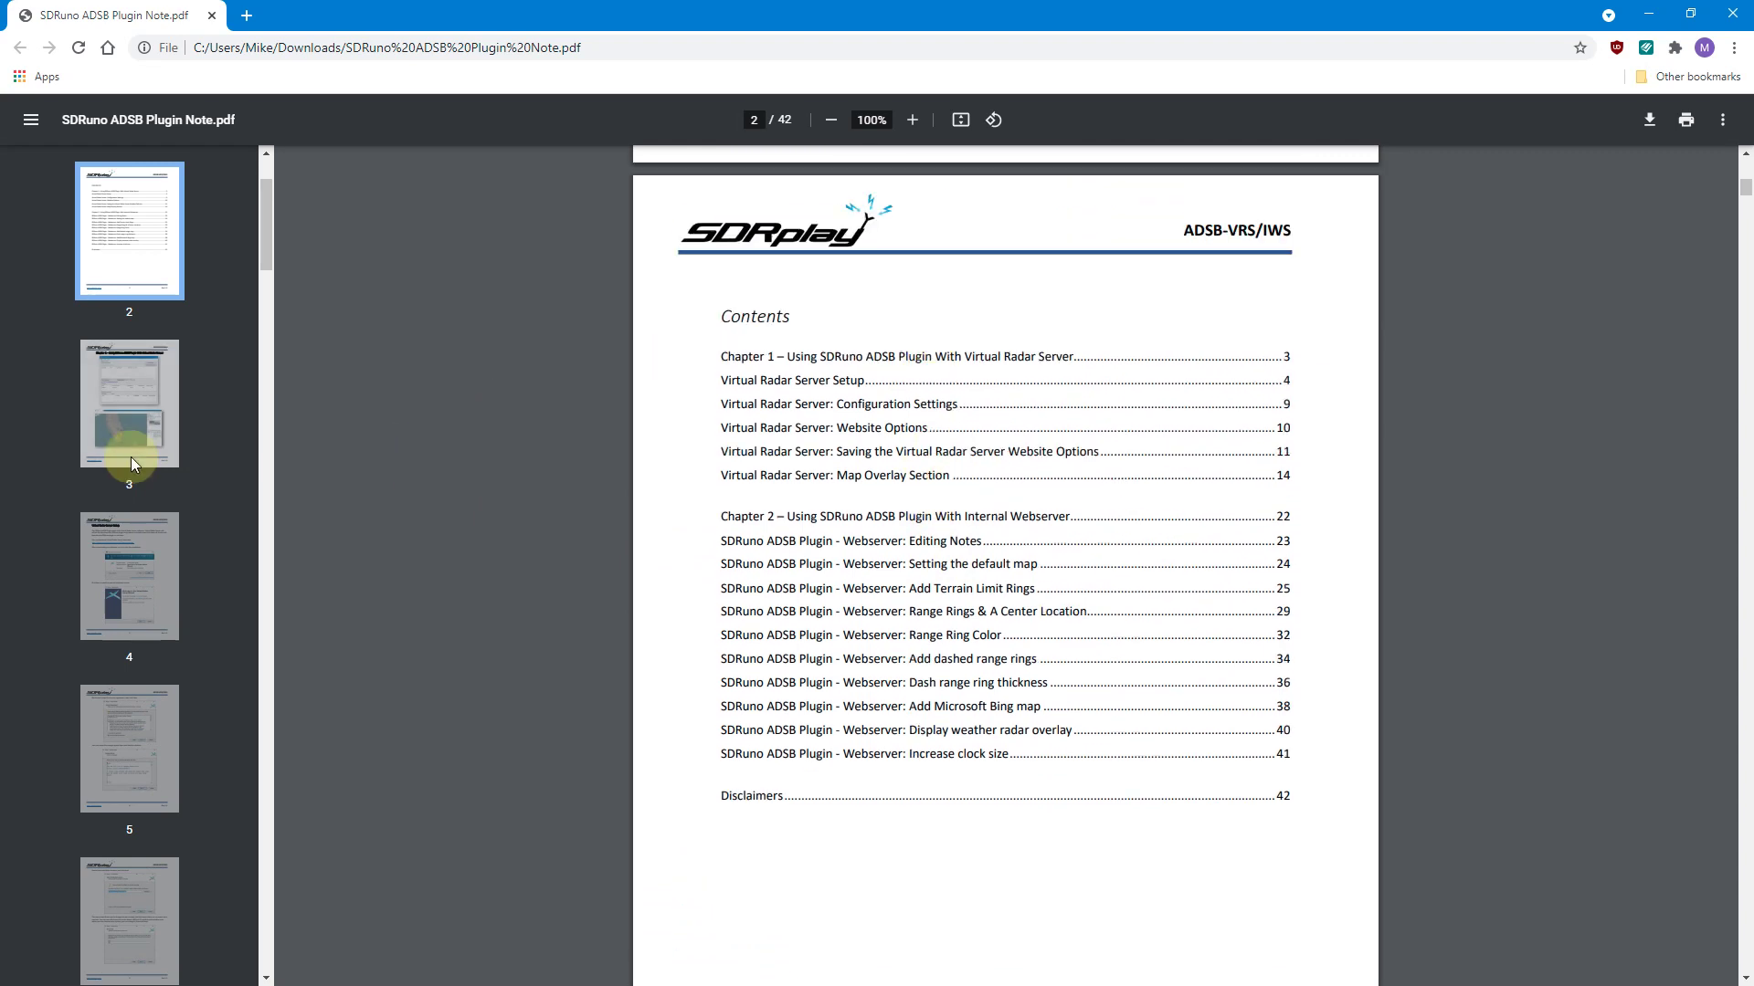
scroll(154, 447, down, 20)
scroll(162, 435, down, 15)
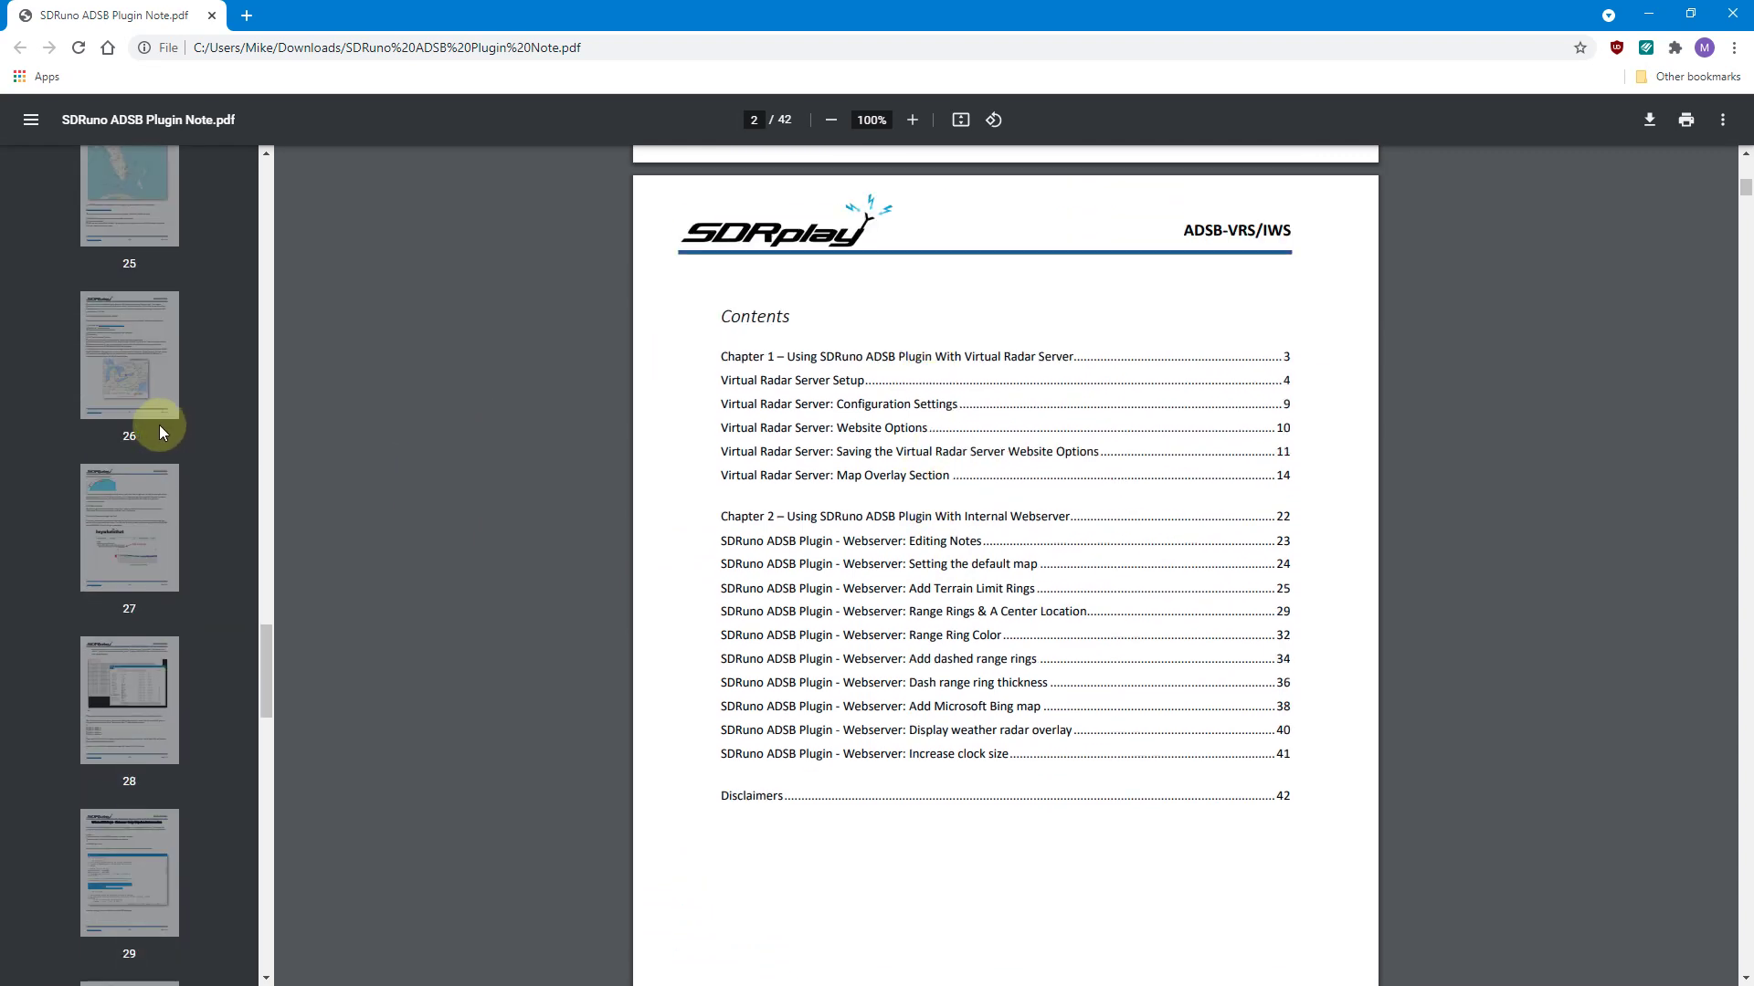
Step through pages 32, 33, 36 and 39 to page 40 on the NEXRAD weather radar overlay
click(111, 461)
click(113, 535)
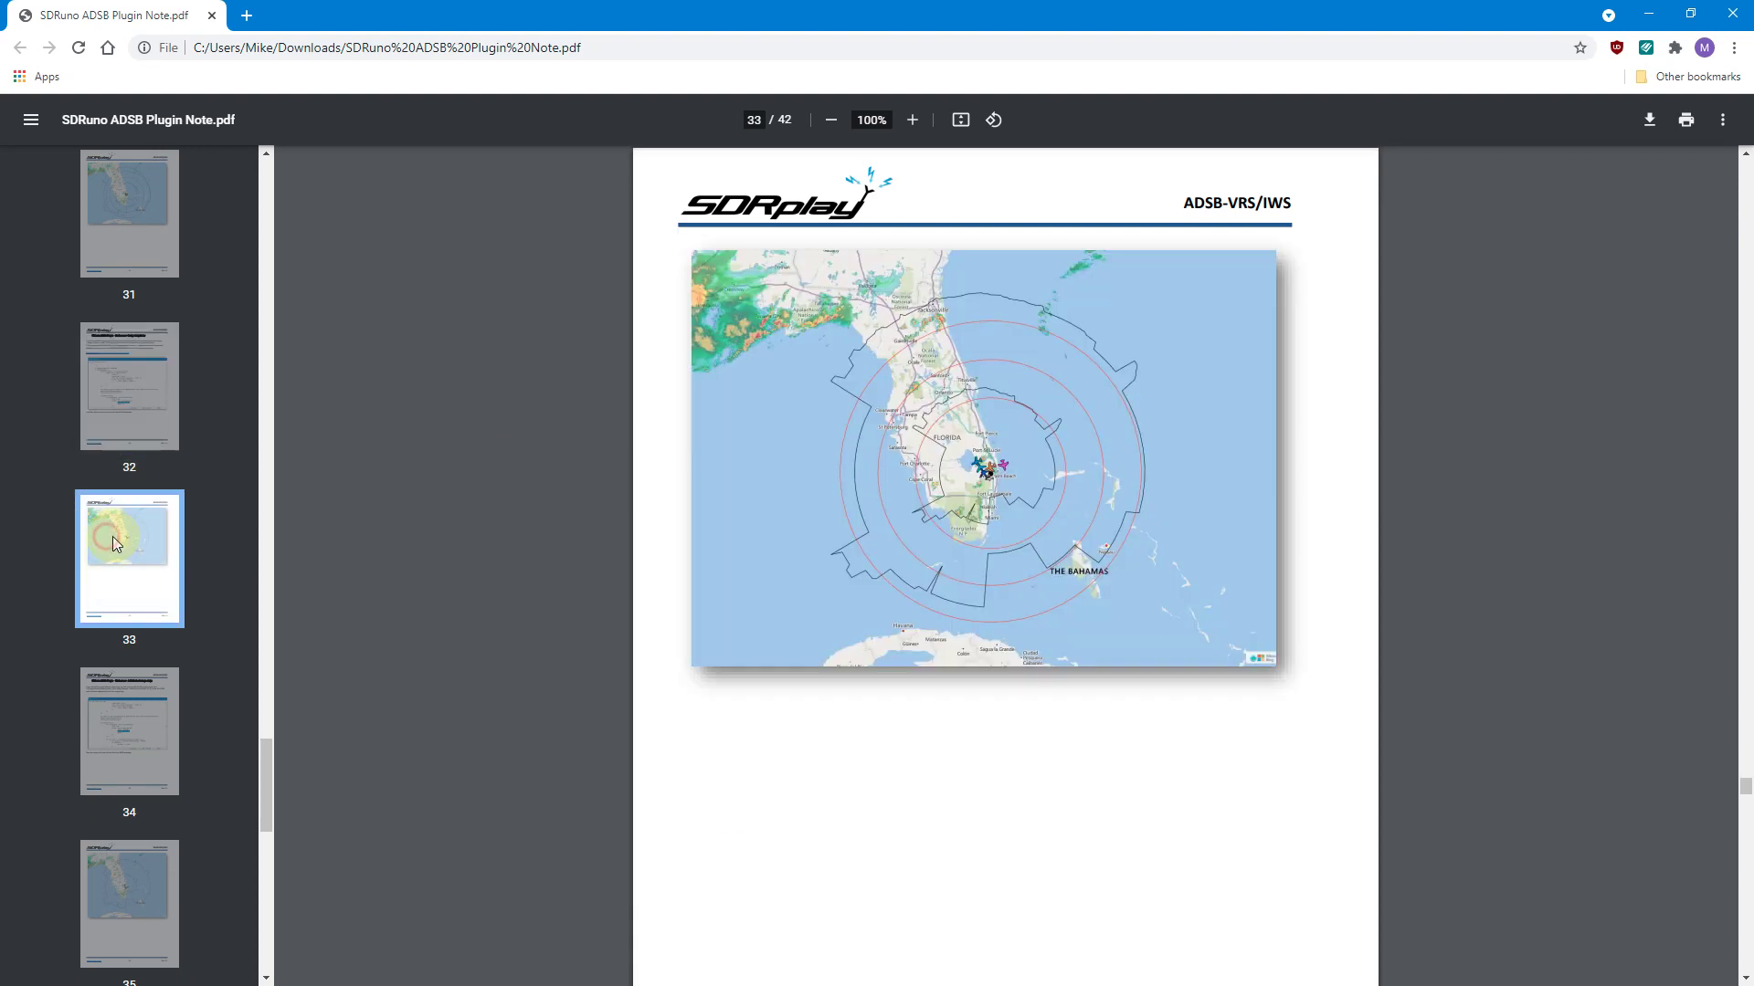
scroll(130, 529, down, 5)
click(130, 529)
scroll(151, 553, down, 5)
click(139, 501)
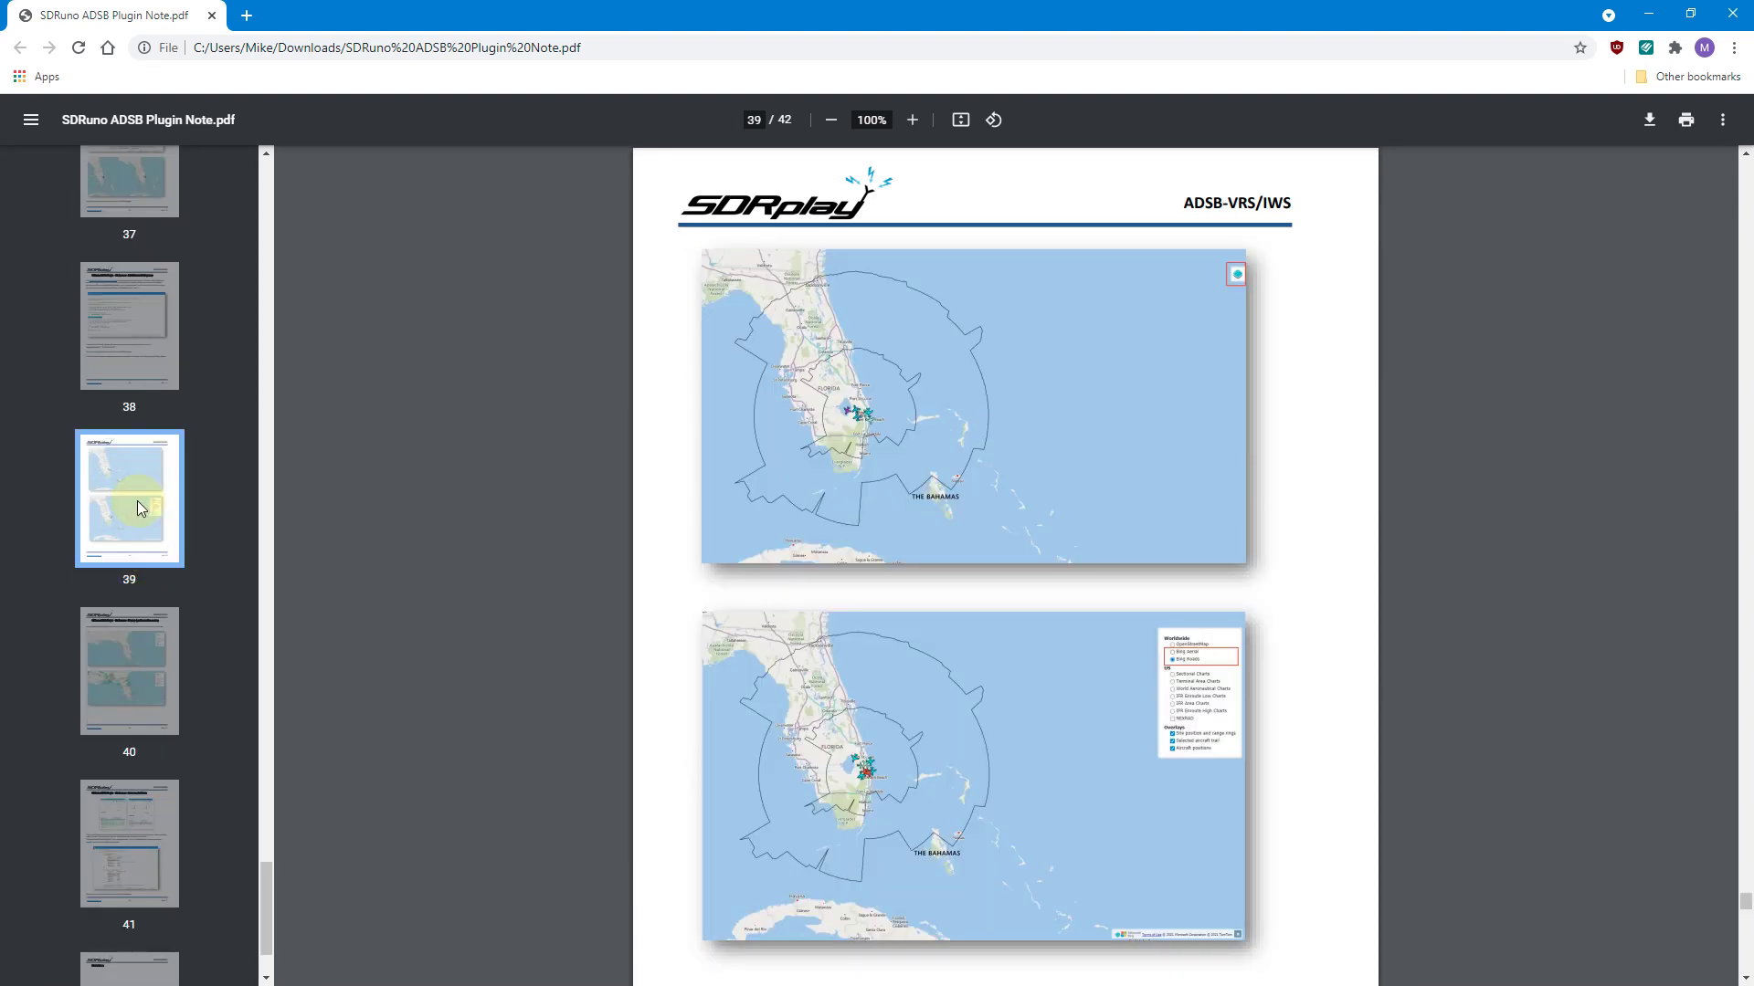
scroll(119, 570, down, 3)
click(134, 512)
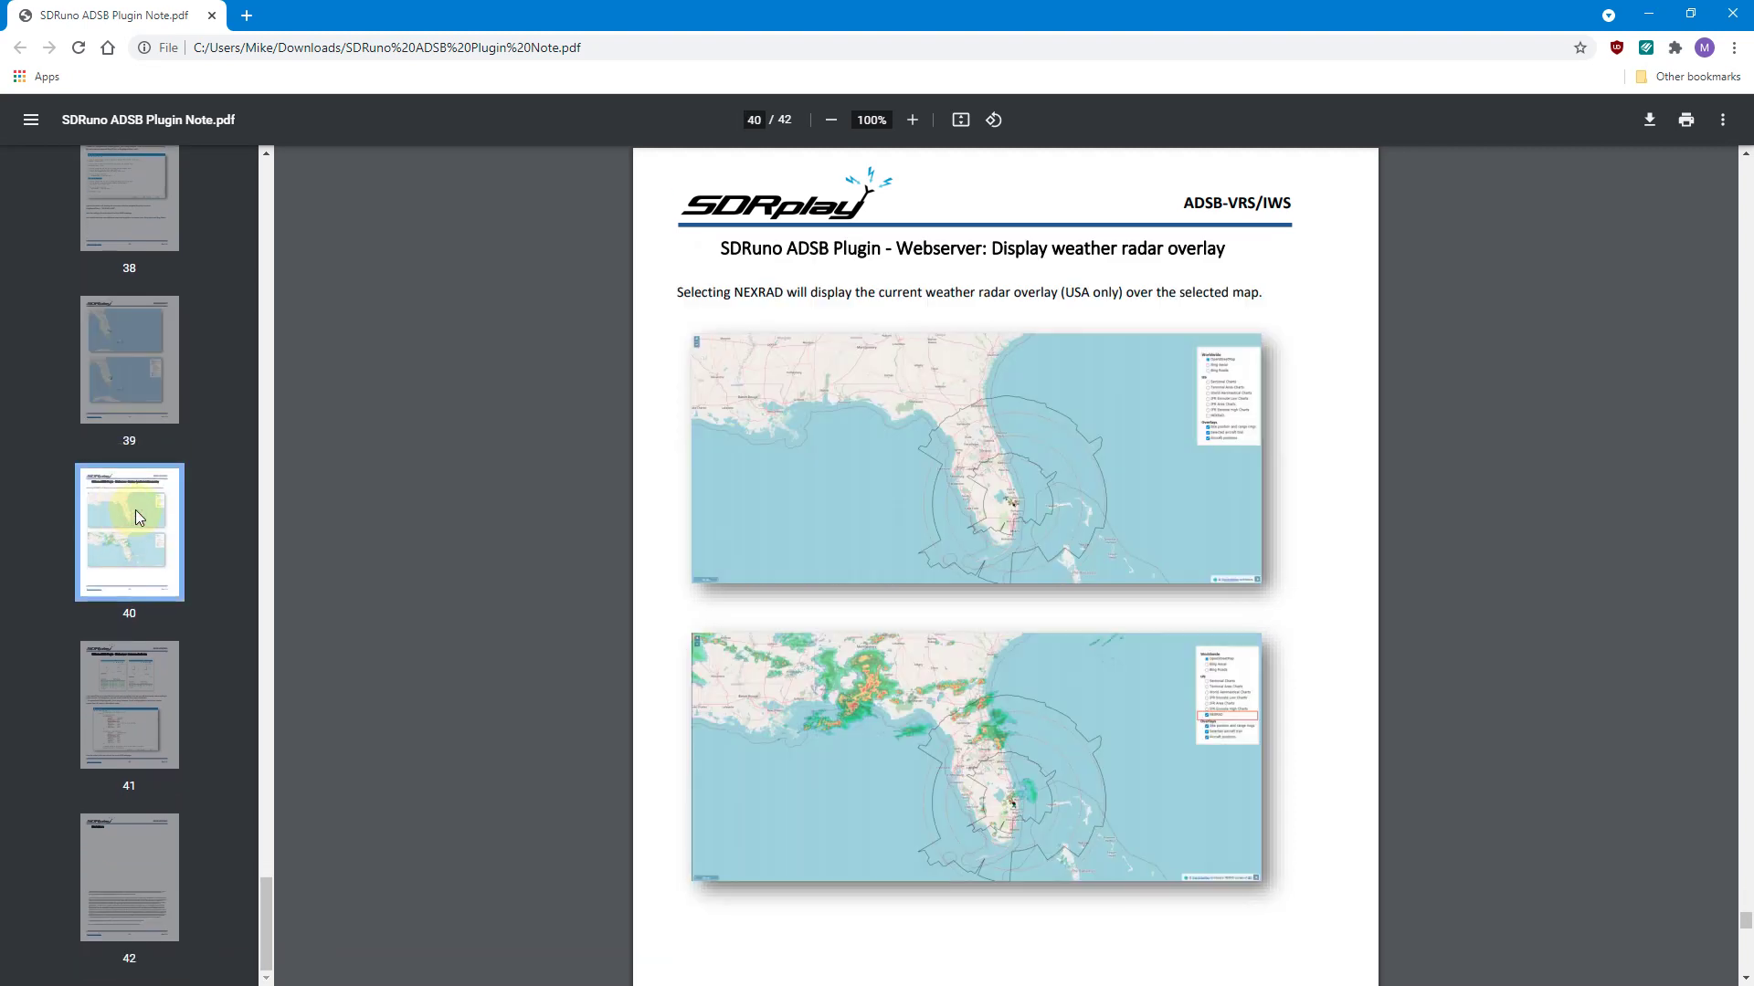